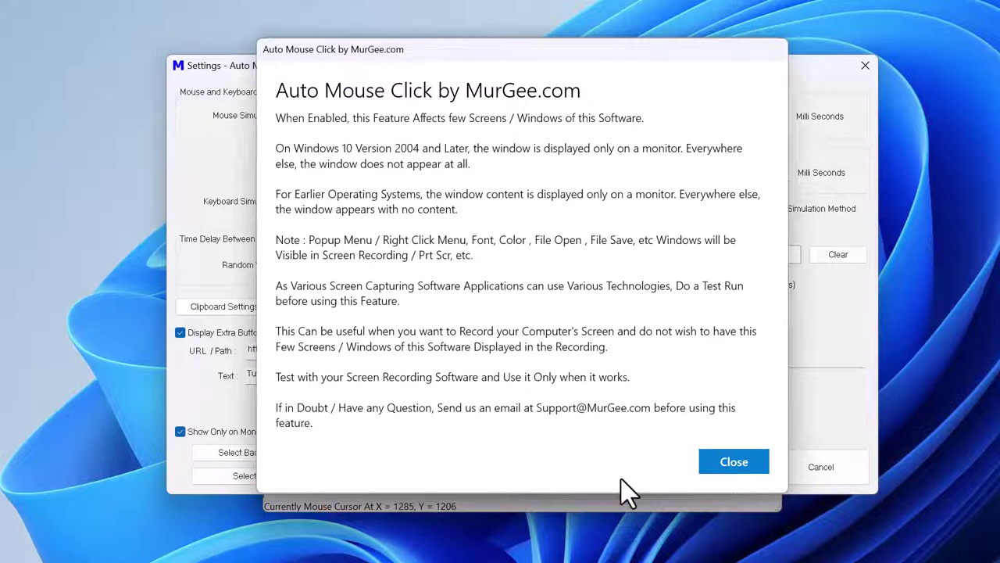
Dismiss the screen-capture notice and read the explanation of why window colors change with Show Only on Monitor.
click(716, 464)
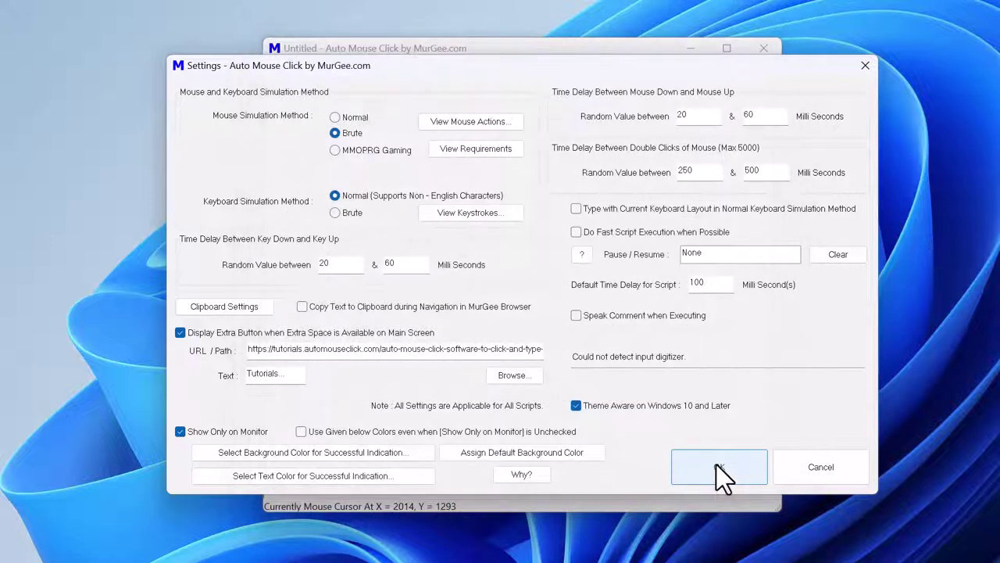
click(526, 475)
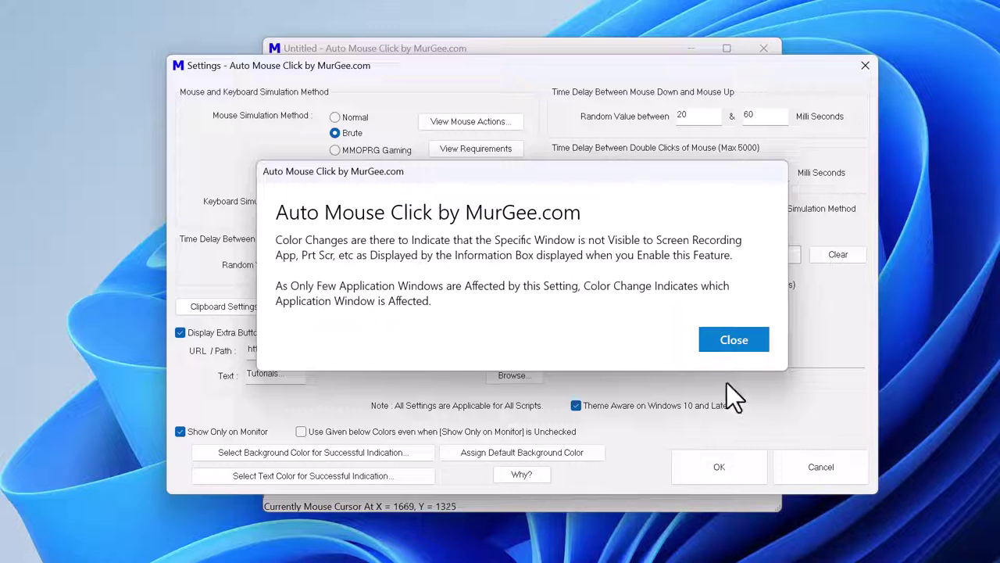
click(734, 342)
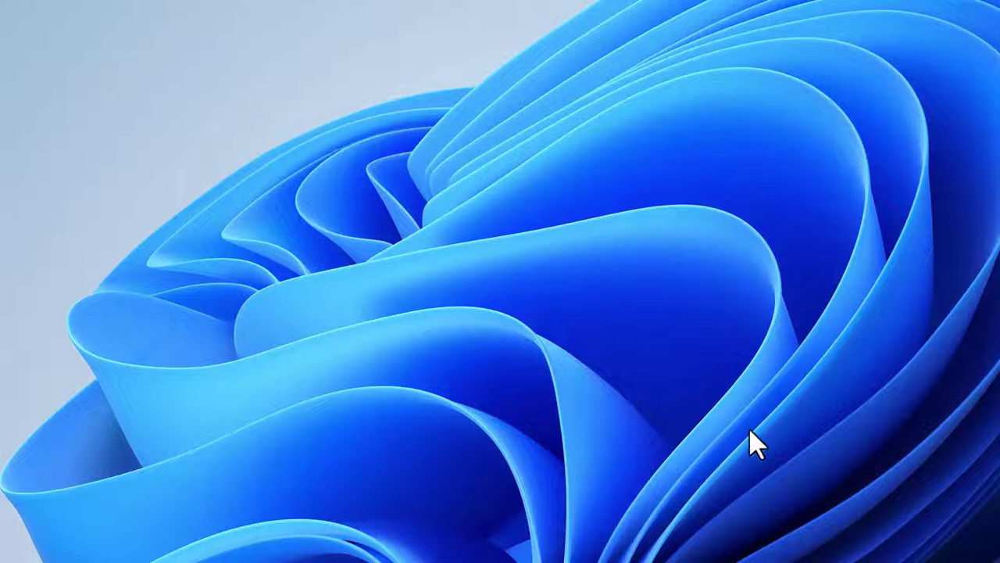
In the settings, turn off Show Only on Monitor and use the given colors even when it is unchecked, dismissing the notice.
right_click(437, 72)
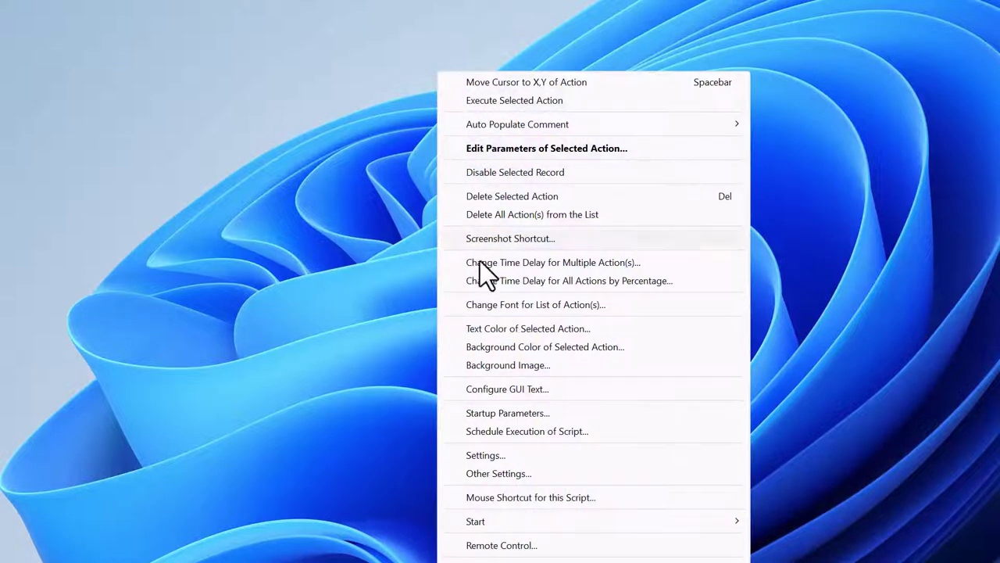
click(508, 455)
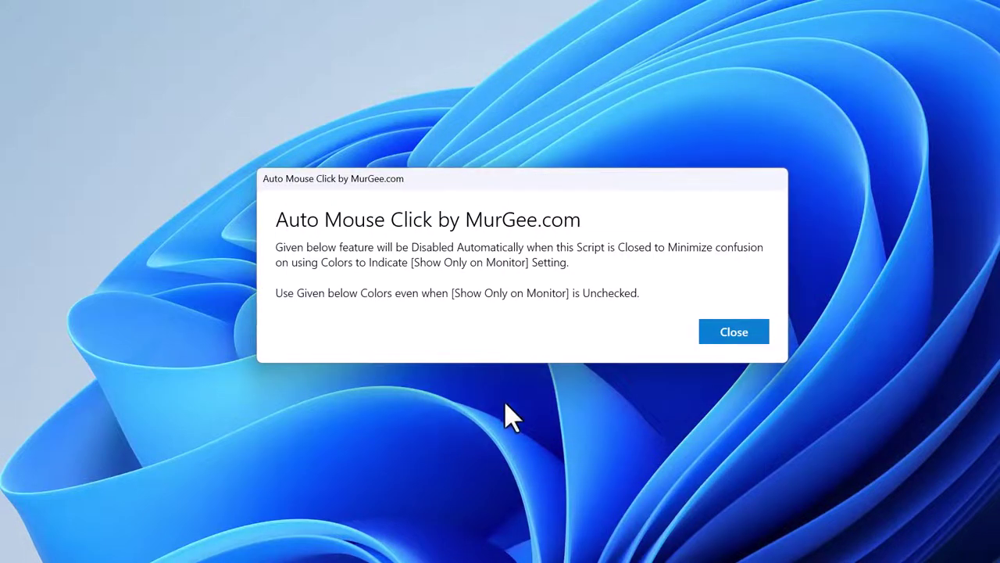
click(714, 338)
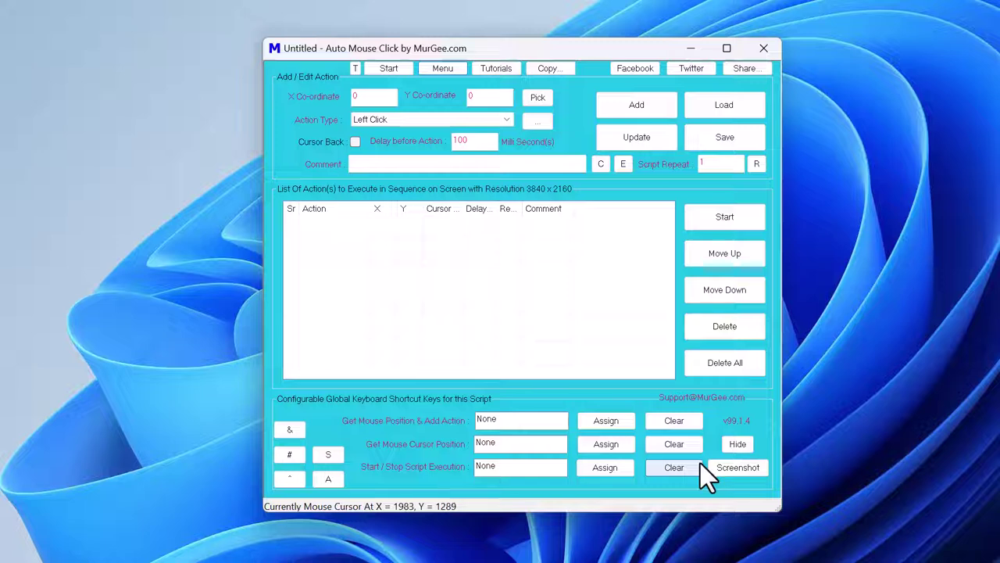
In the settings, enable using the given colors when Show Only on Monitor is unchecked, assign the default background color, and apply.
click(440, 70)
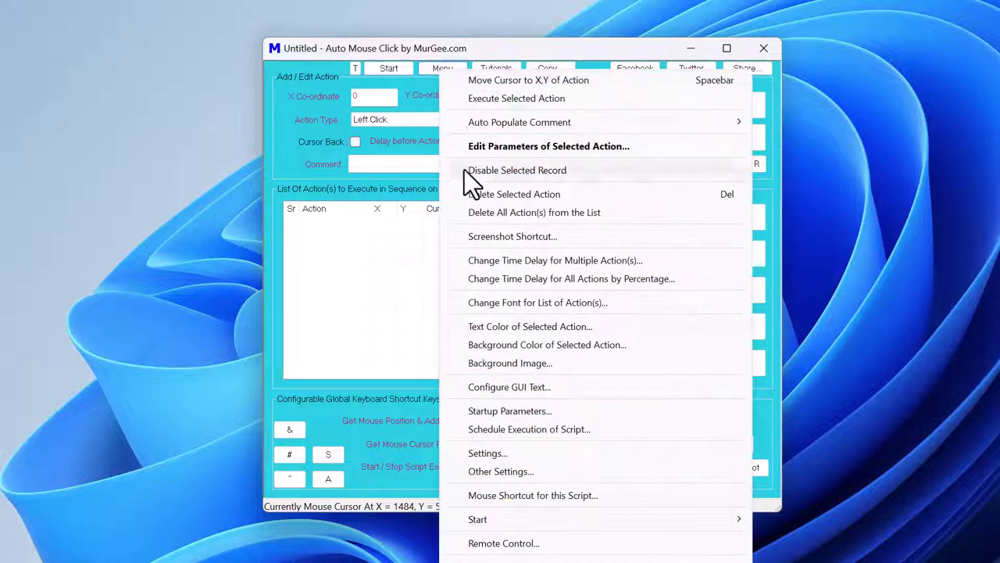
click(493, 455)
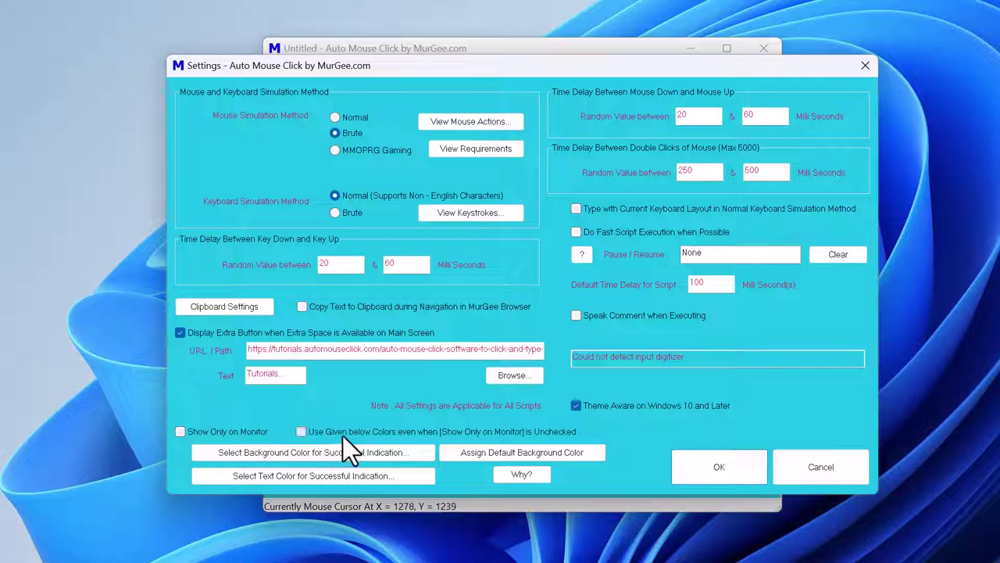
click(334, 434)
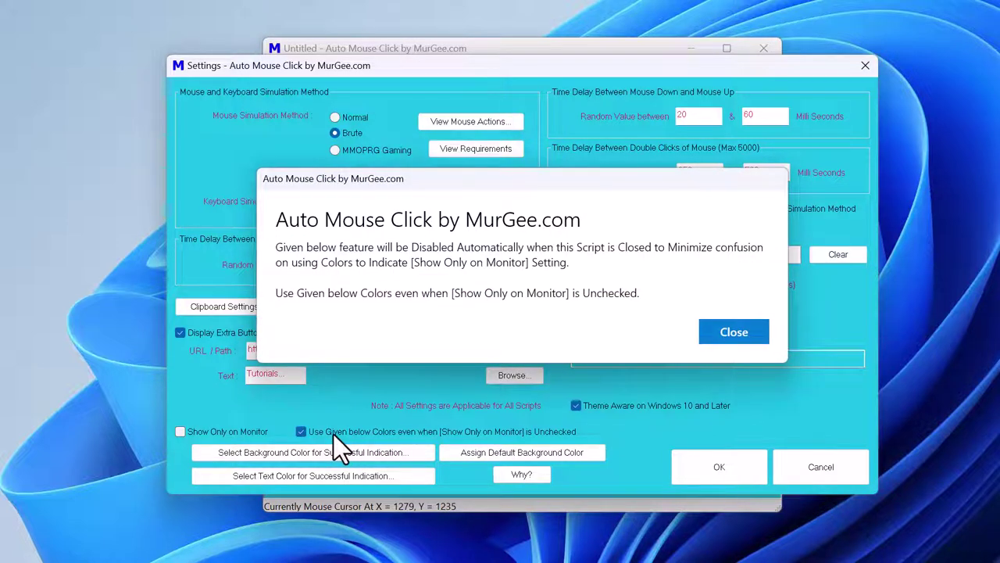
click(731, 335)
click(527, 455)
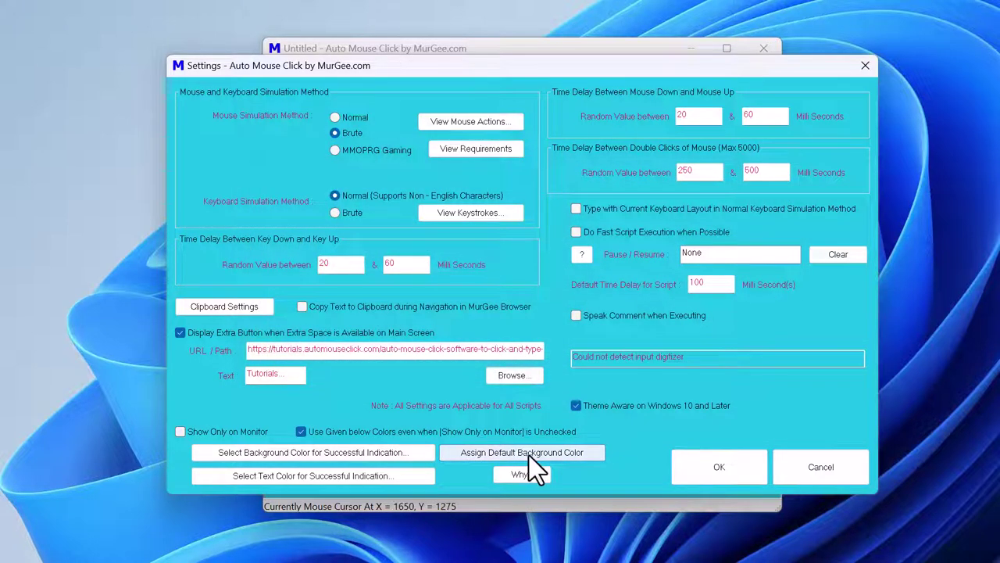
click(705, 459)
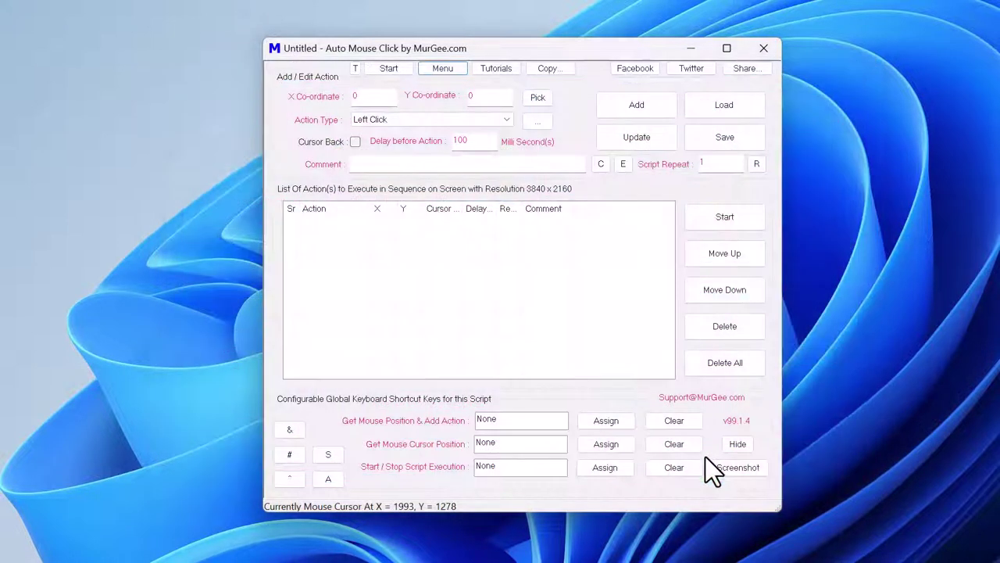
Set the background color for successful indication to orange (RGB 255, 128, 64) and apply the settings.
click(443, 72)
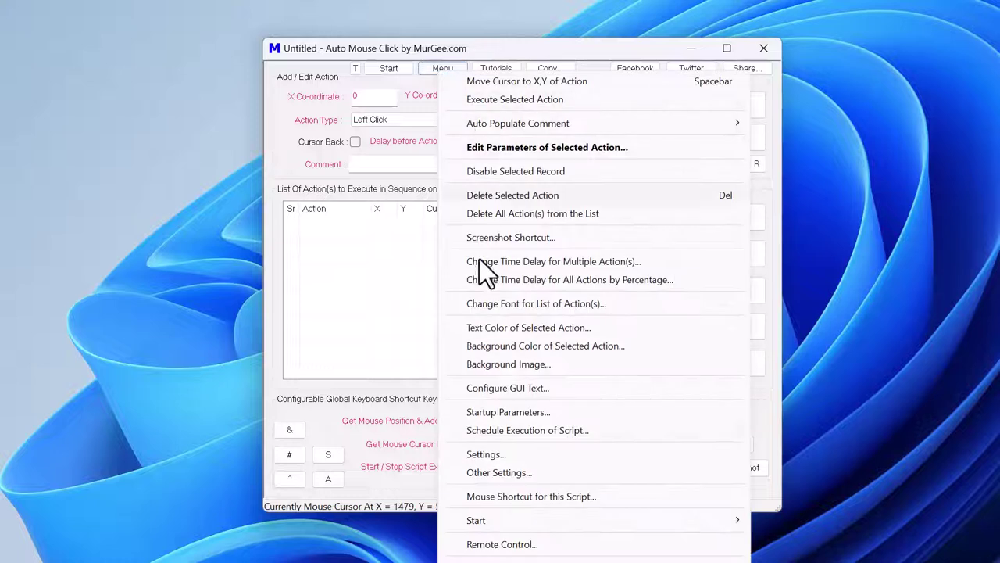
click(505, 454)
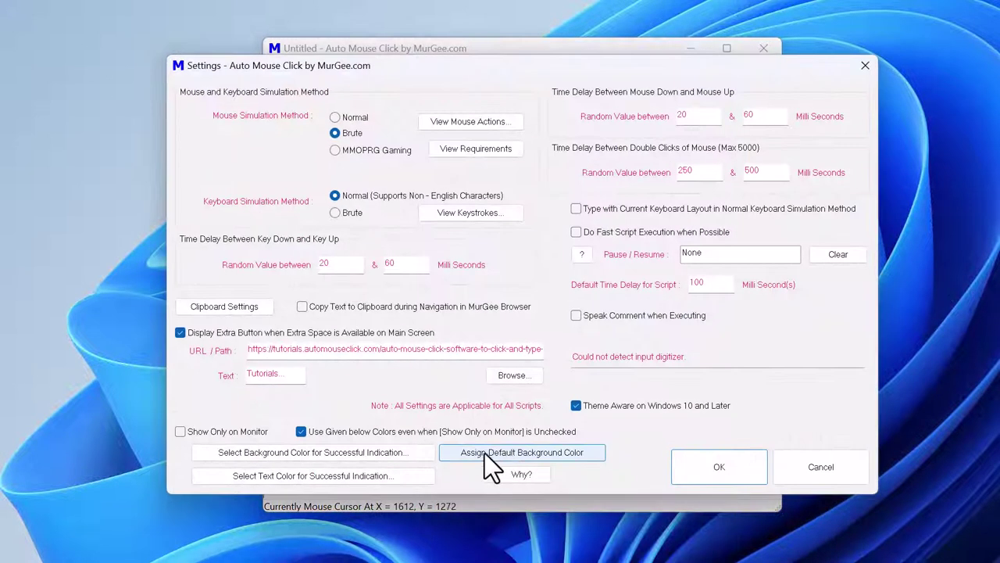
click(422, 453)
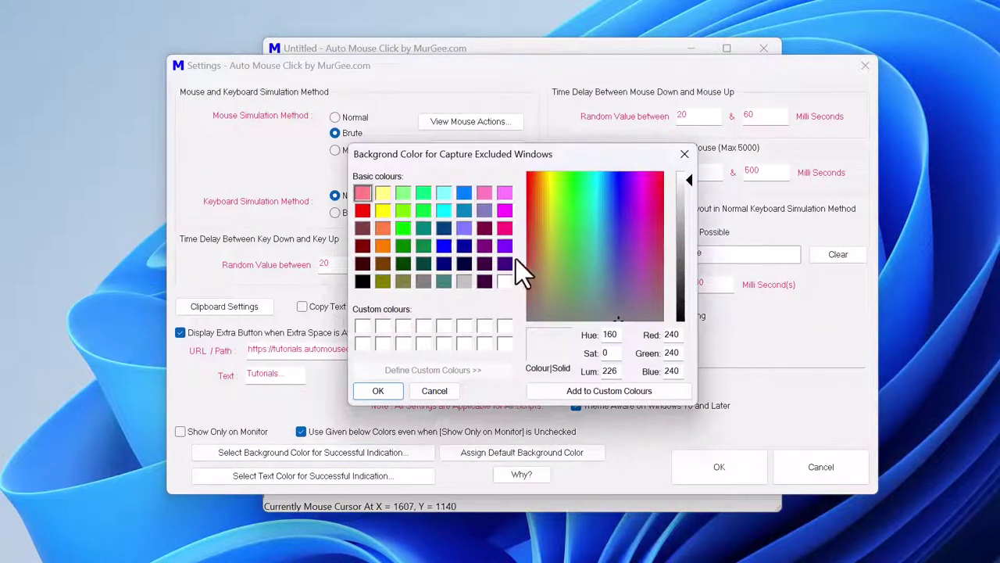
click(387, 229)
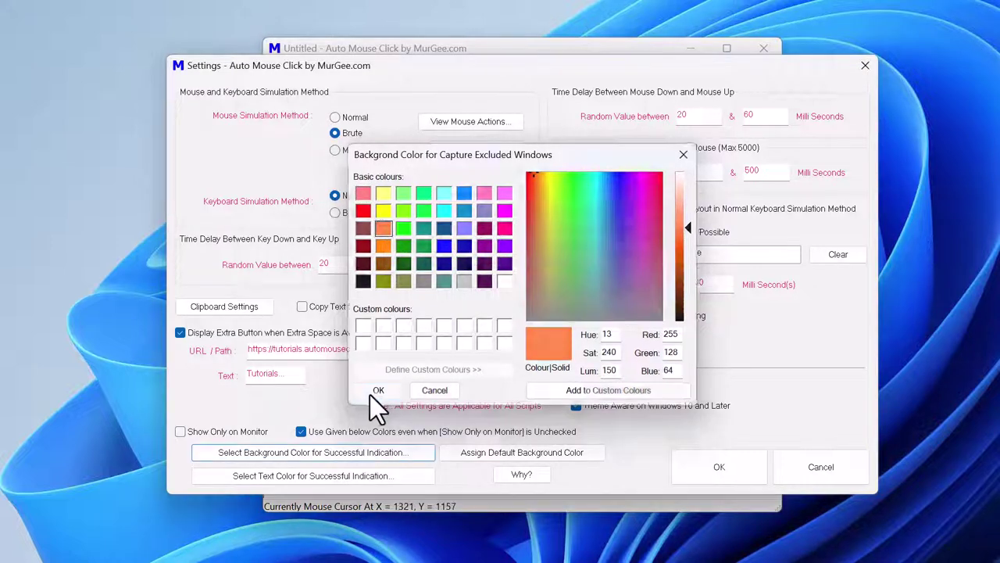
click(370, 393)
click(712, 478)
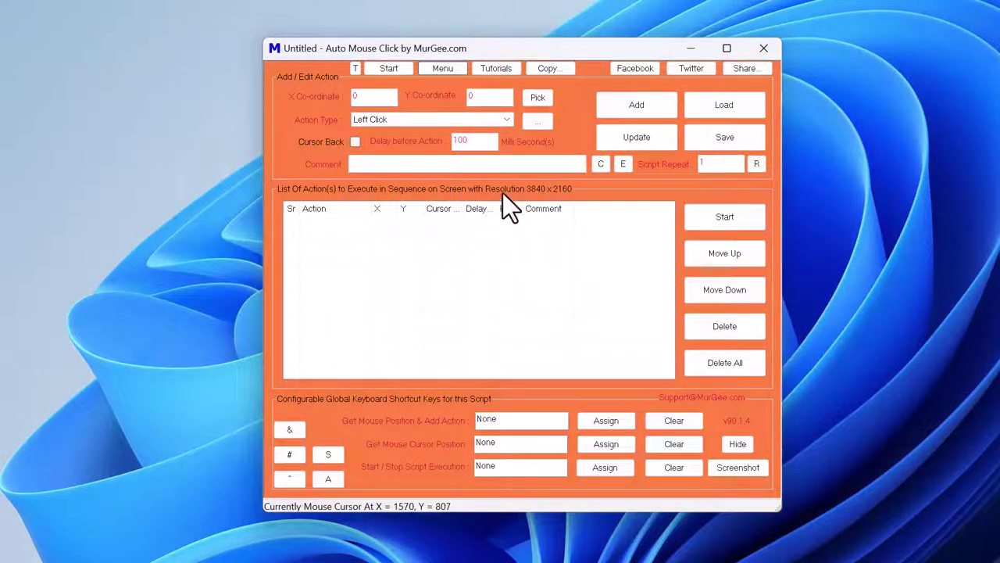
Change the background color for successful indication to purple (RGB 128, 0, 255) and apply the settings.
click(437, 73)
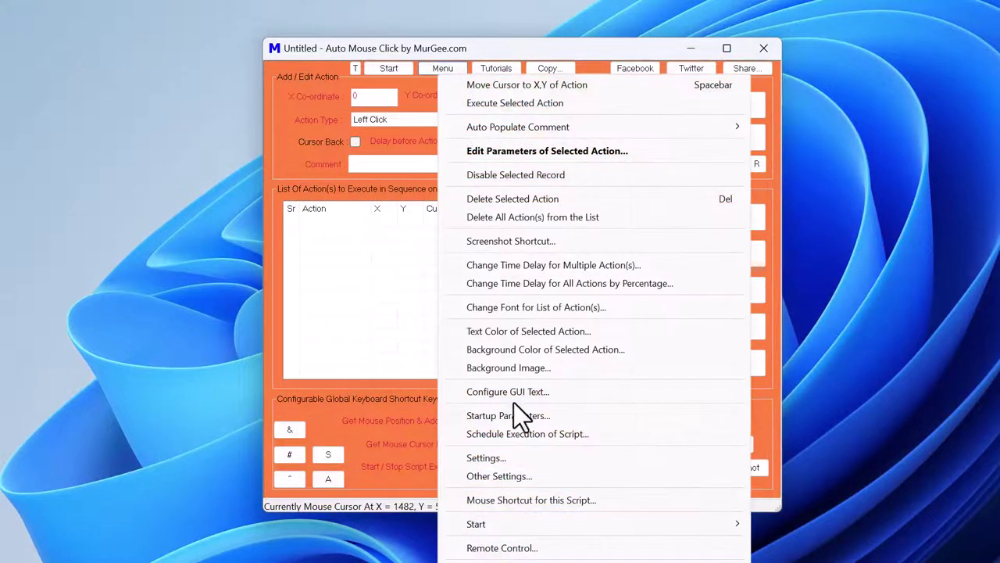
click(524, 454)
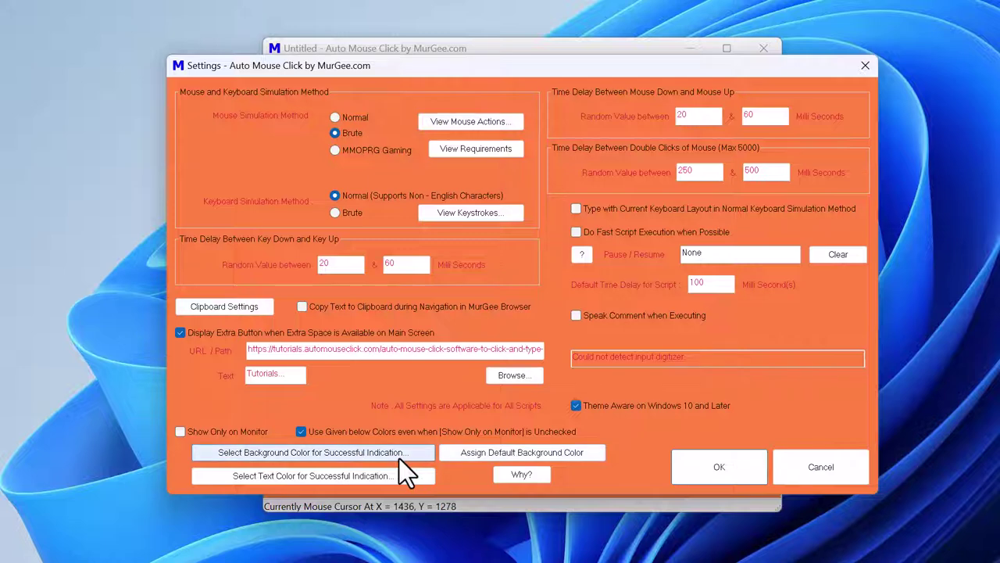
click(399, 453)
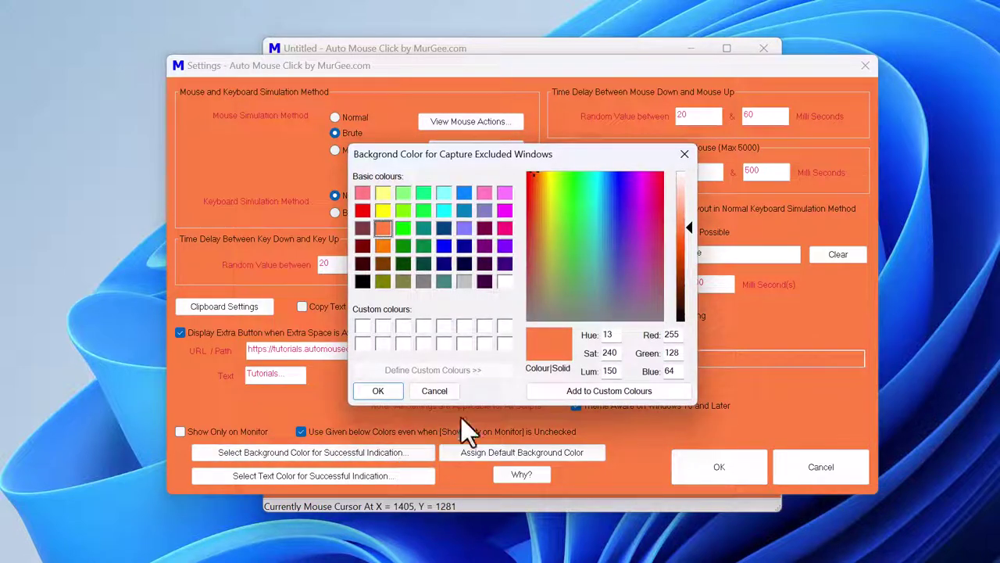
click(504, 246)
click(367, 395)
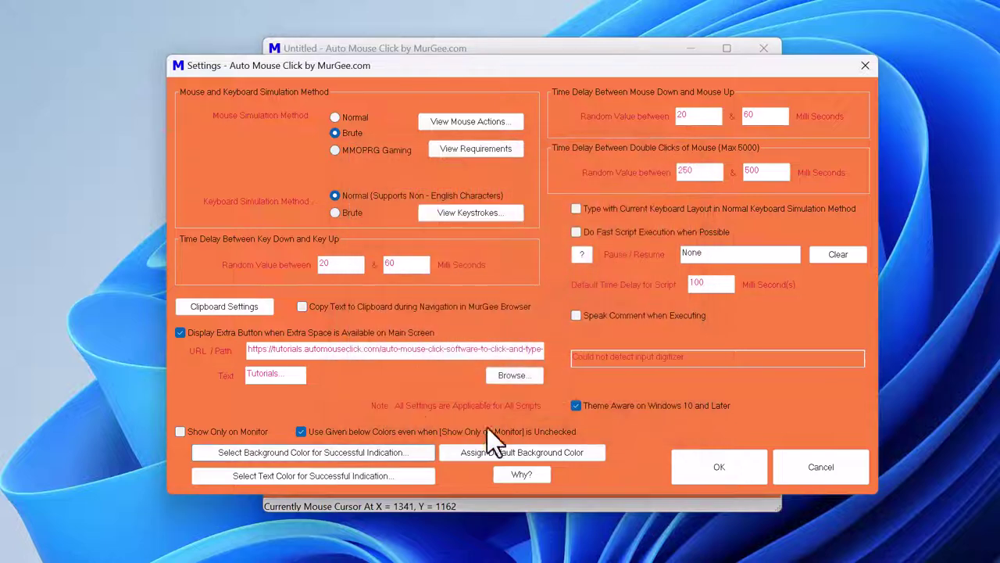
click(707, 468)
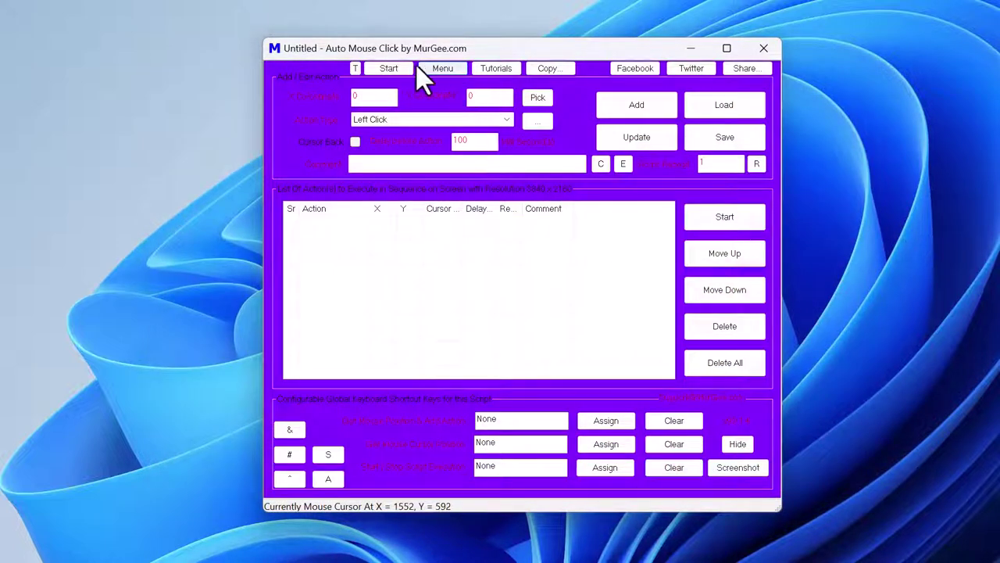
Change the background color for successful indication to the olive basic colour and apply the settings.
click(443, 69)
click(522, 451)
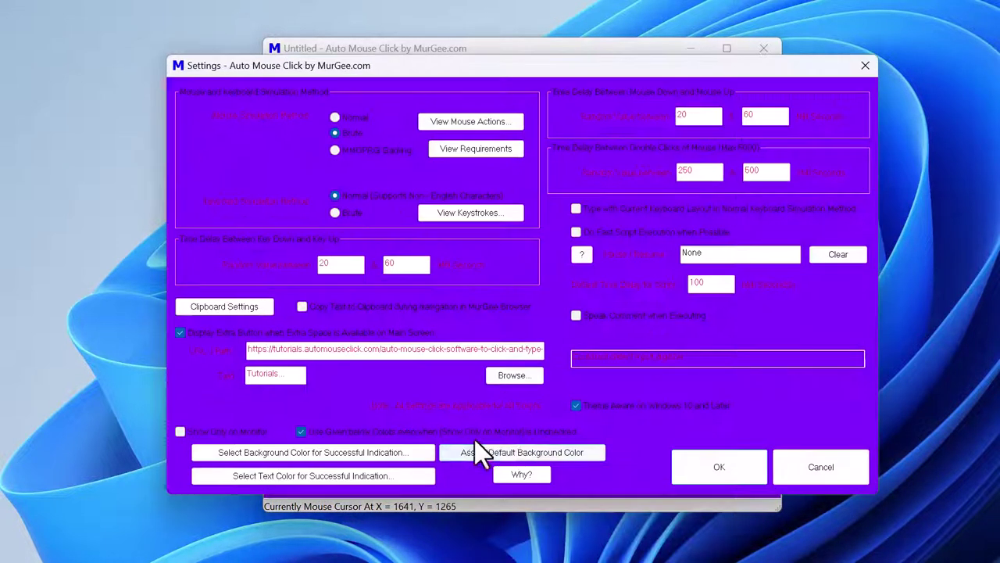
click(403, 453)
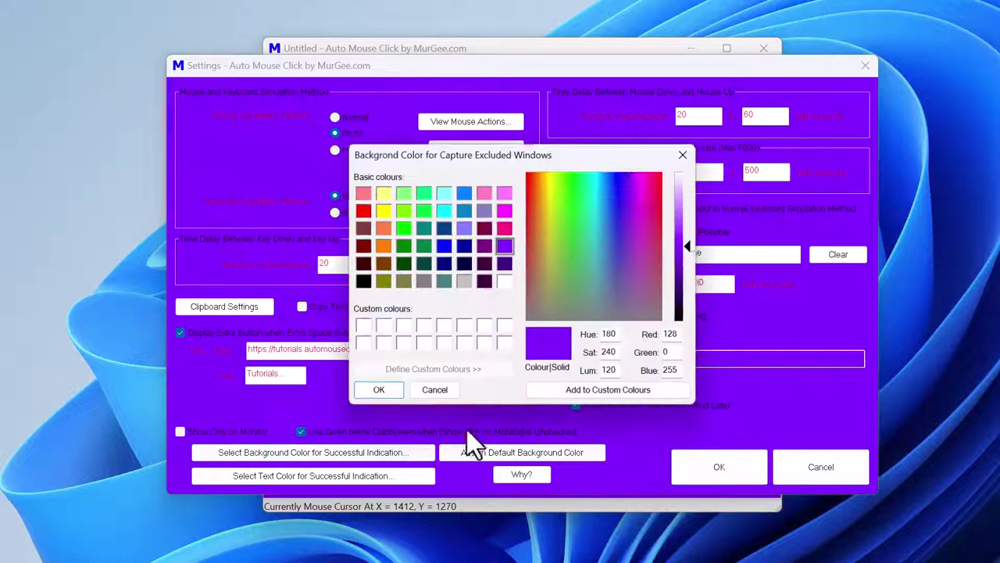
click(403, 281)
click(378, 391)
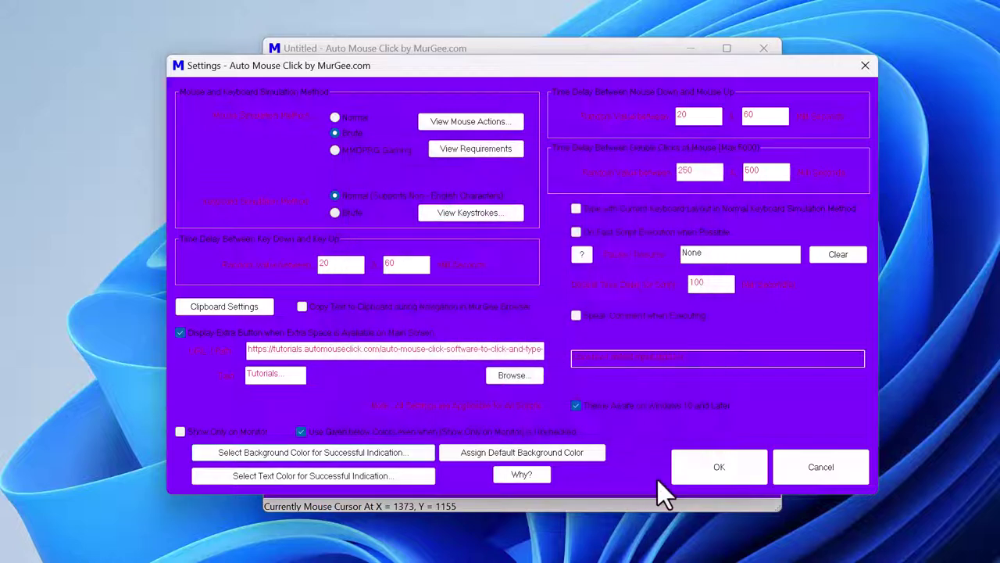
click(707, 467)
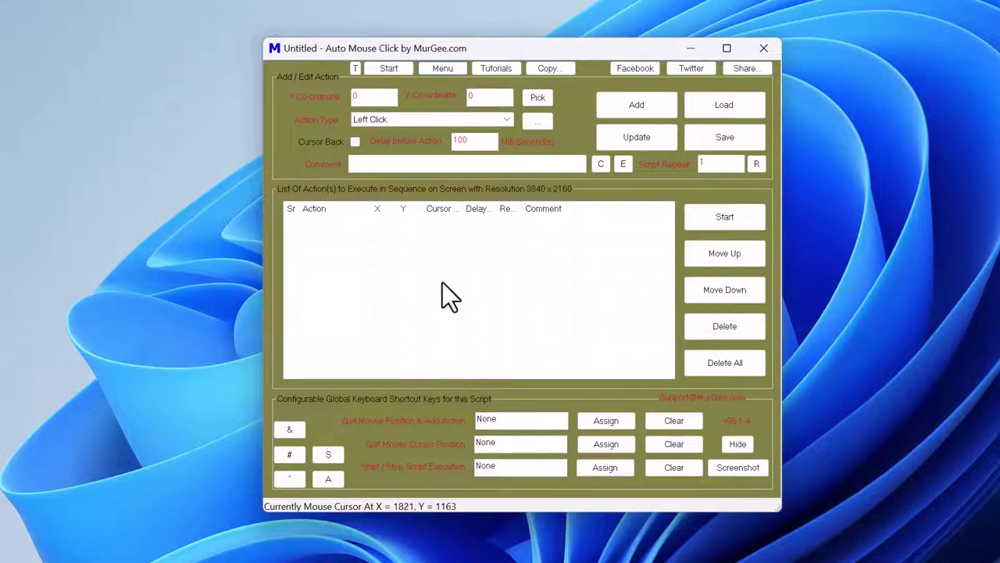
Set the text color for successful indication to dark blue (RGB 0, 0, 128) and apply the settings.
click(442, 67)
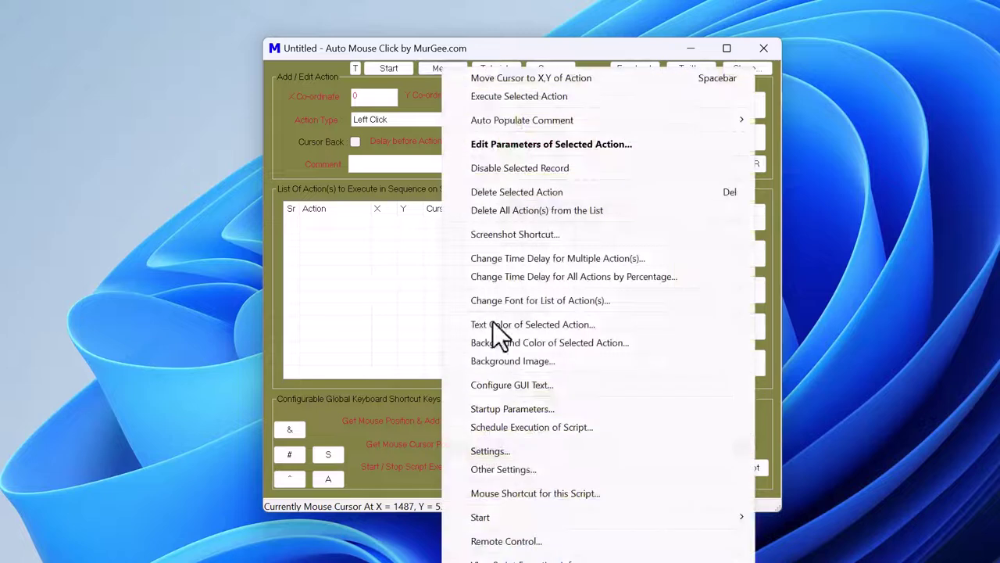
click(511, 451)
click(390, 475)
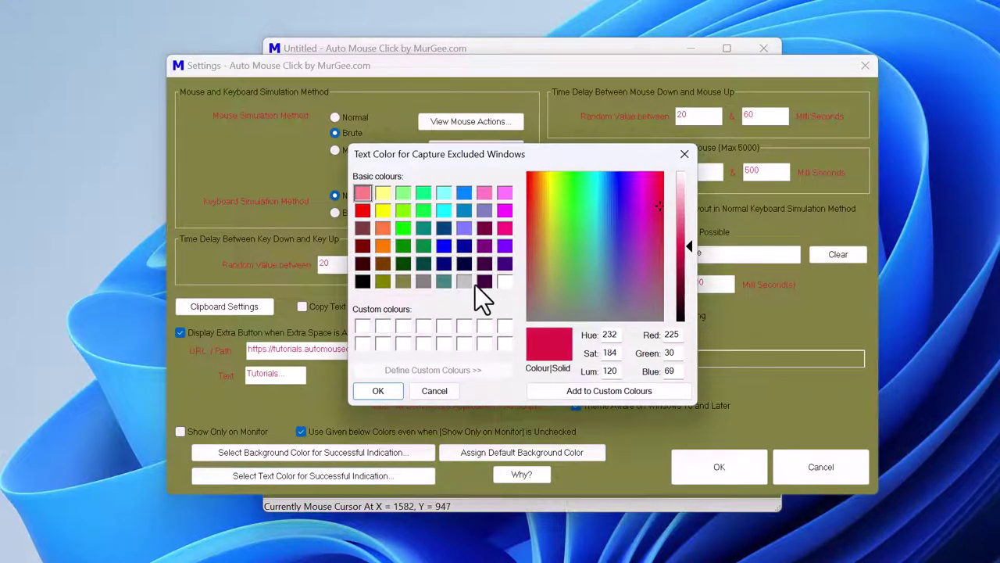
click(444, 246)
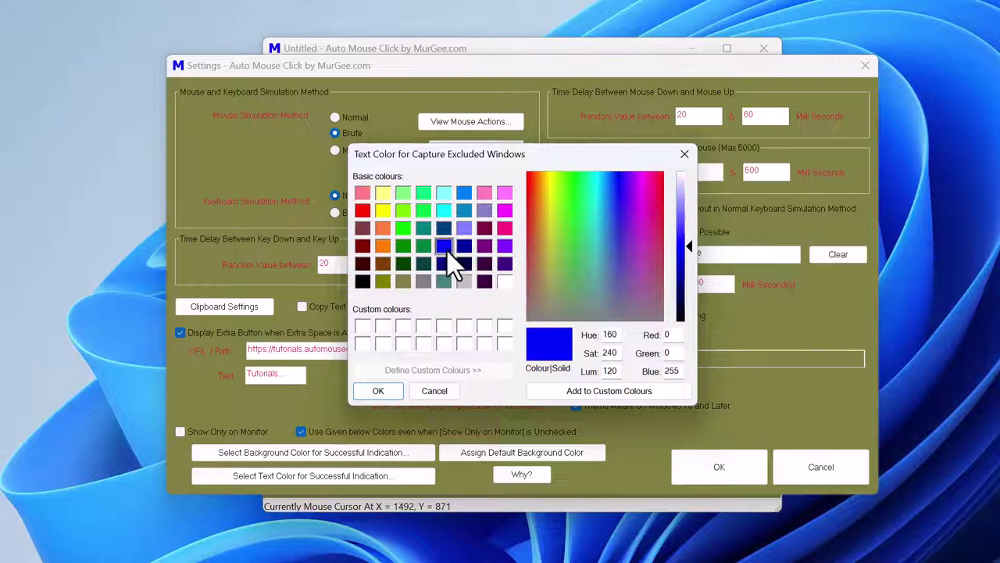
click(463, 264)
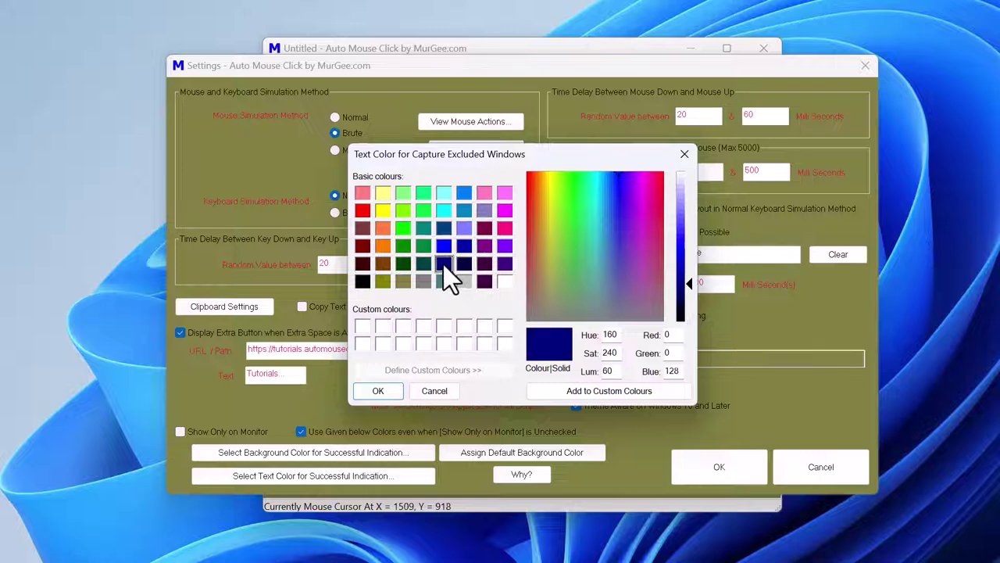
click(391, 393)
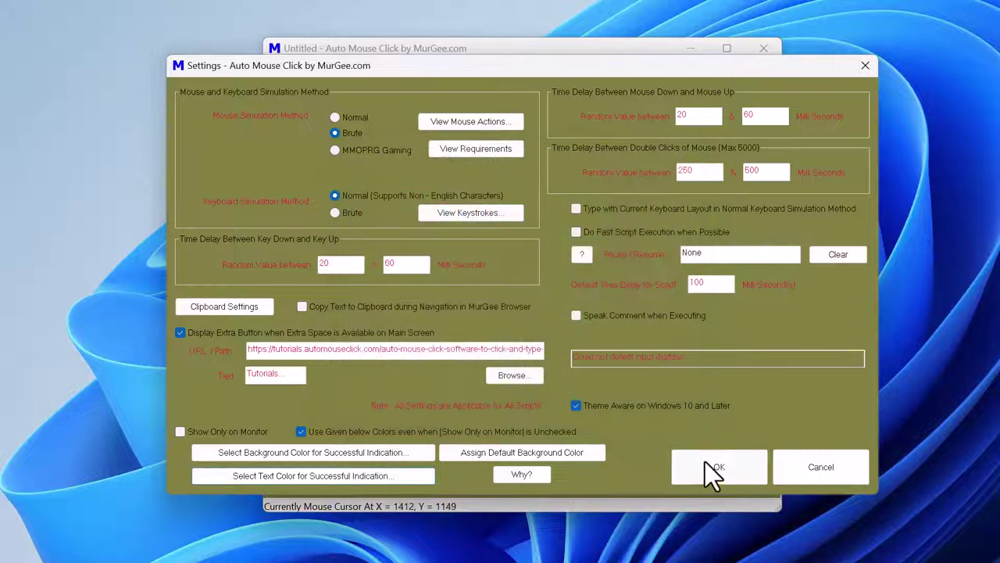
click(710, 463)
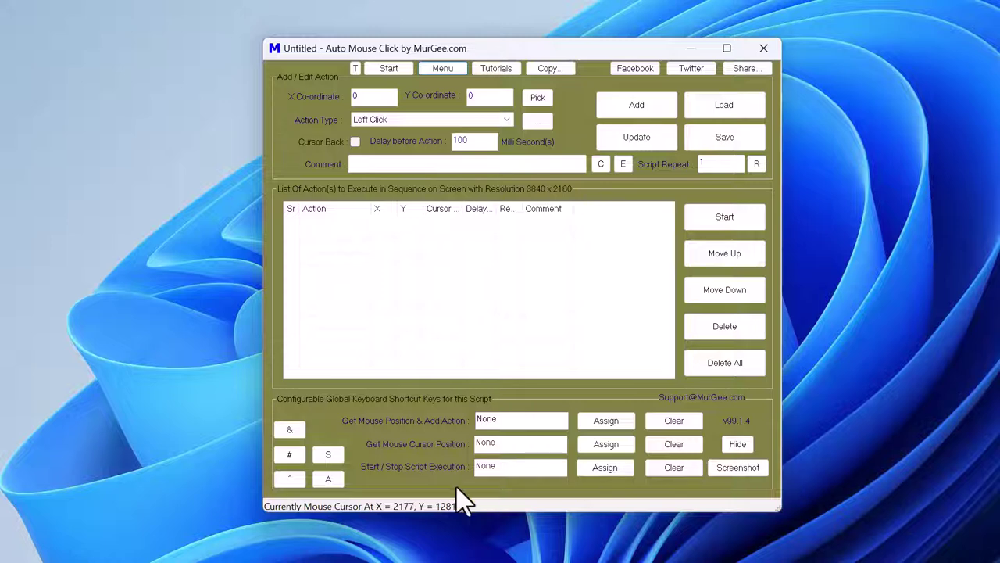
Add a Left Click action at X 0, Y 0 with a 100 ms delay and view its parameters window without changes.
click(619, 110)
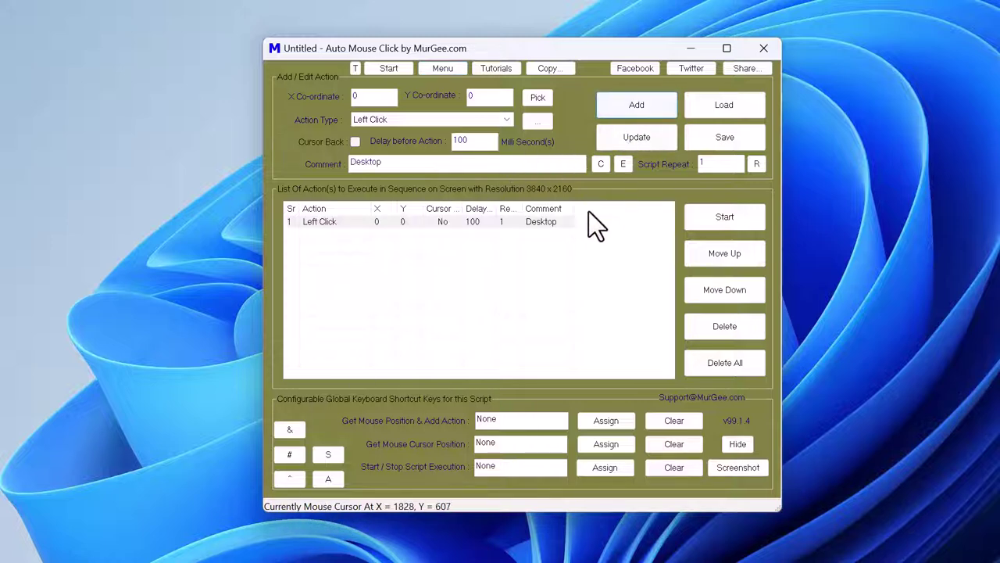
double_click(538, 222)
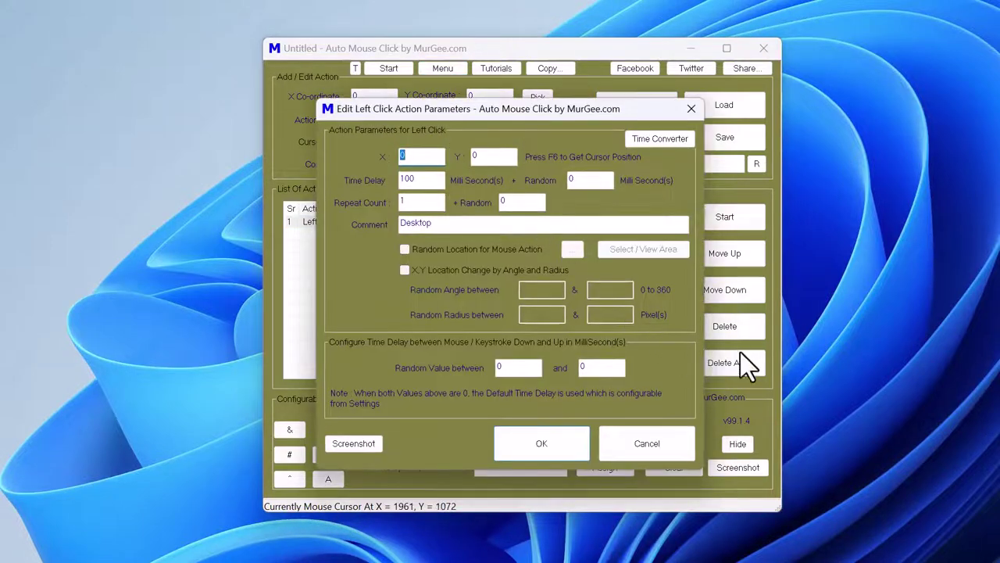
click(665, 443)
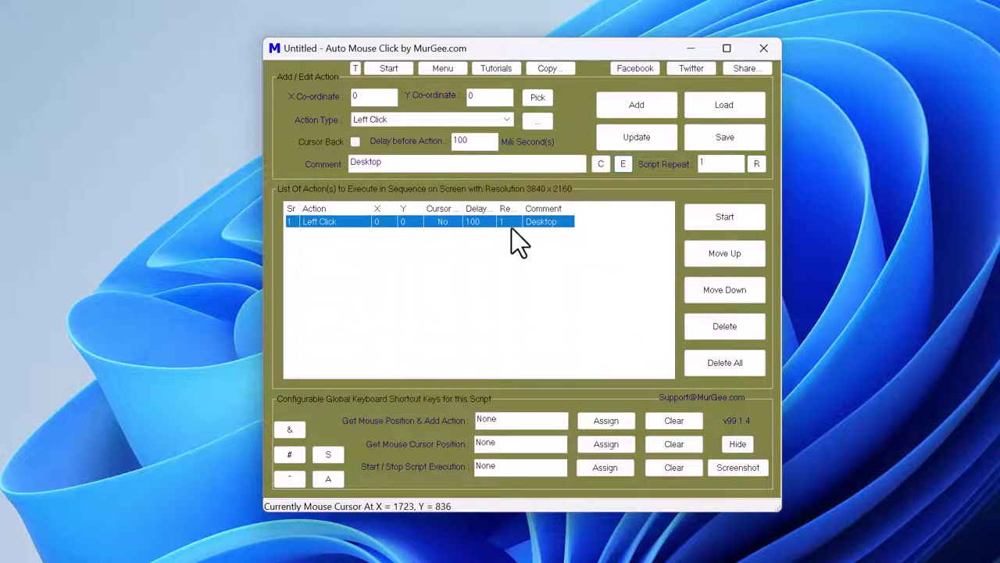
Review the Theme Aware on Windows 10 and Later option in the auto-clicker's settings and close them without changes.
click(440, 69)
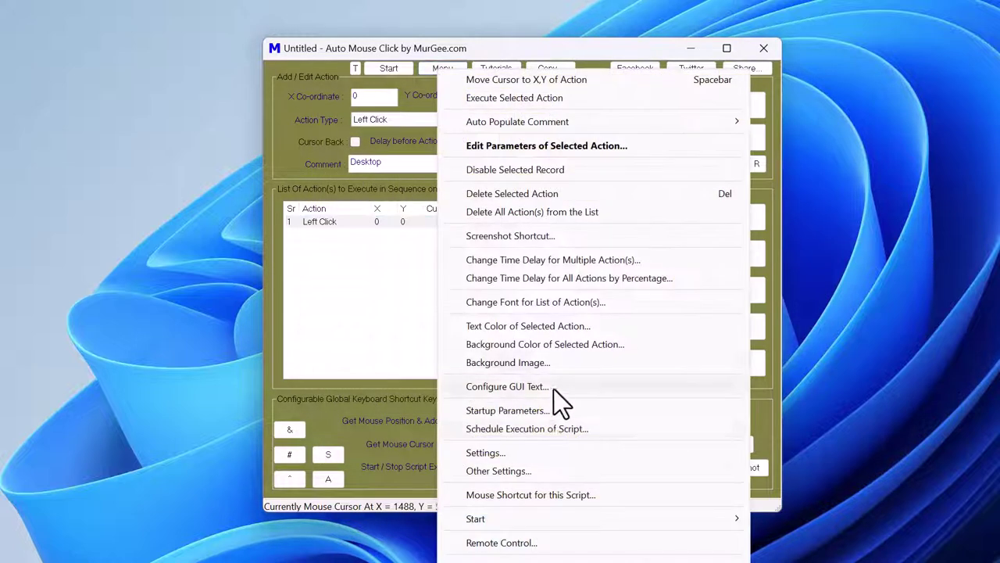
click(551, 451)
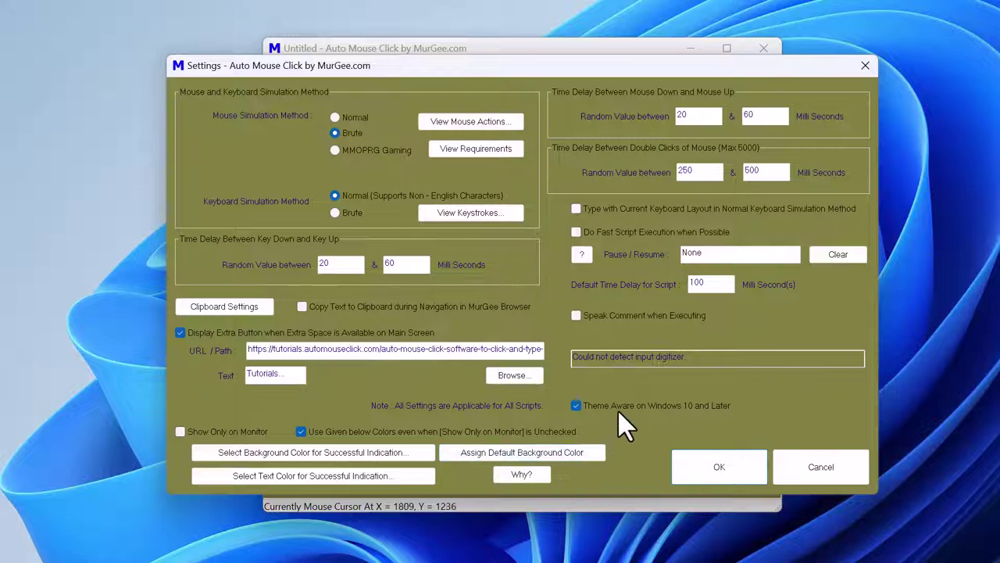
click(750, 475)
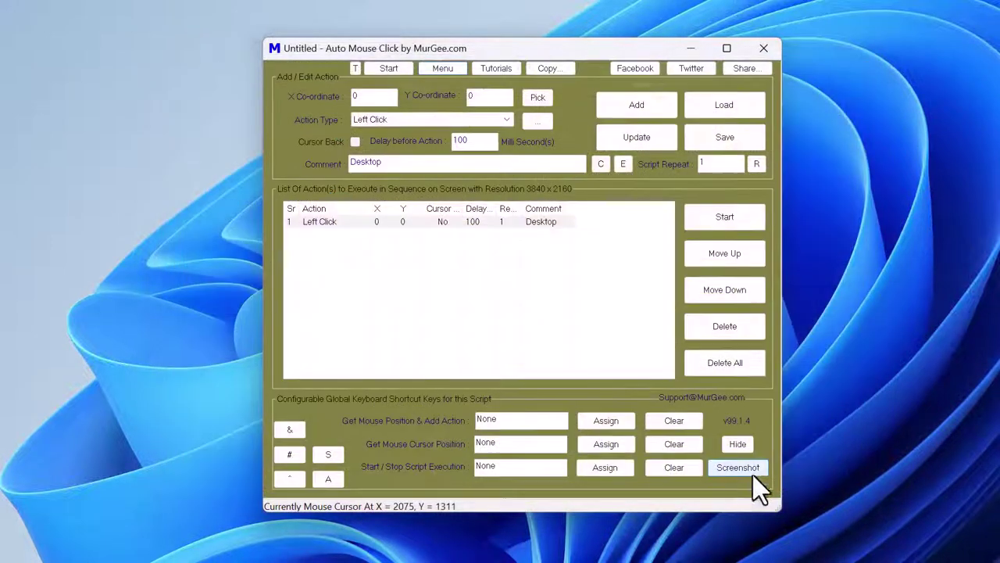
Switch to the Windows Personalisation settings, apply the Captured Motion theme and move the Settings window clear of the auto-clicker.
right_click(876, 186)
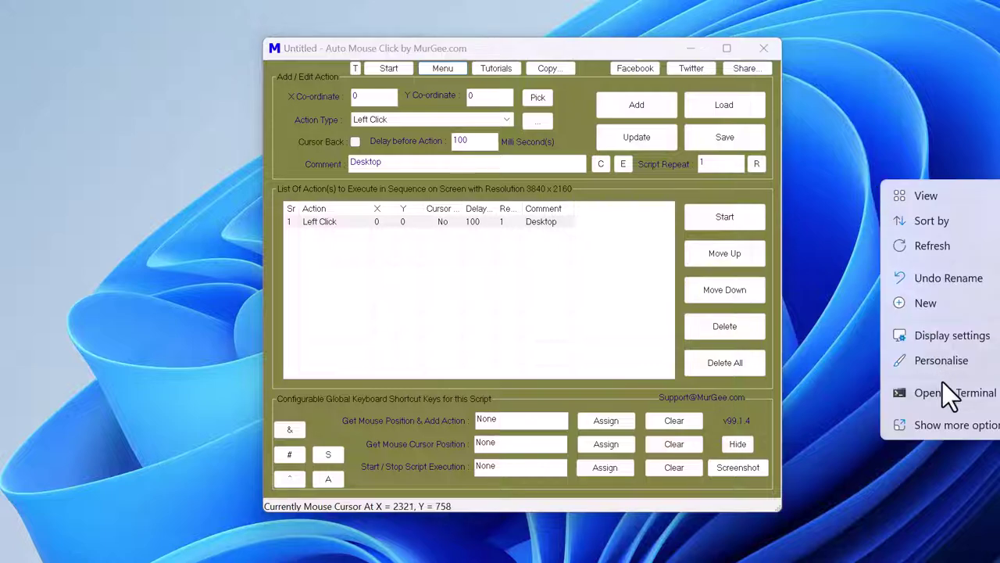
click(965, 360)
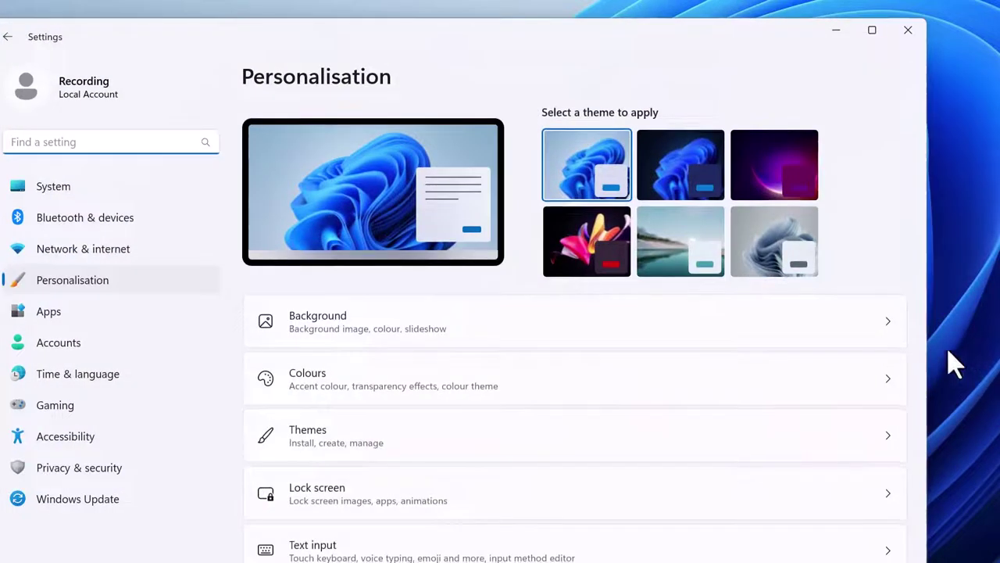
click(624, 244)
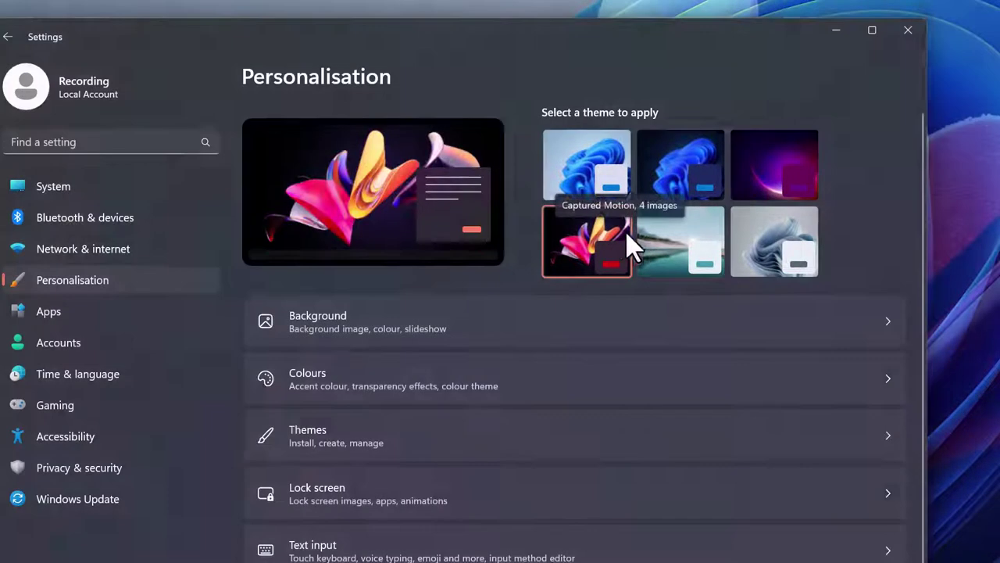
drag(463, 39, 999, 306)
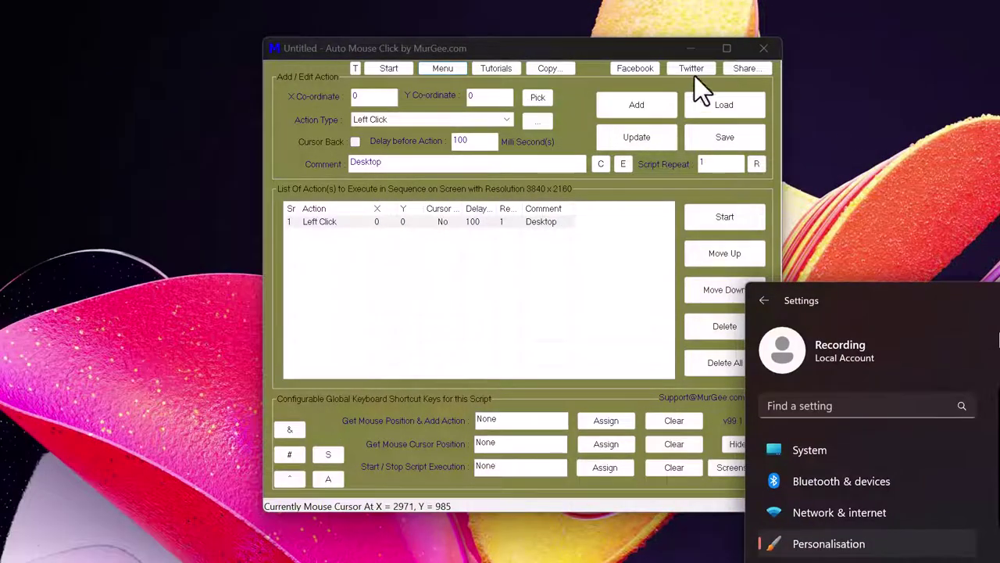
View the Left Click action's parameters window under the dark theme and close it without changes.
click(582, 45)
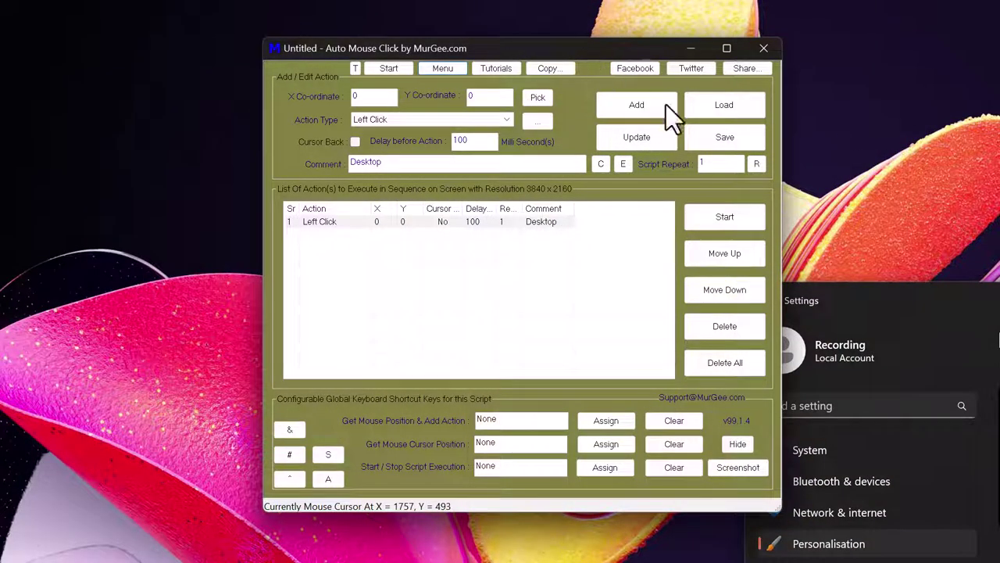
double_click(549, 221)
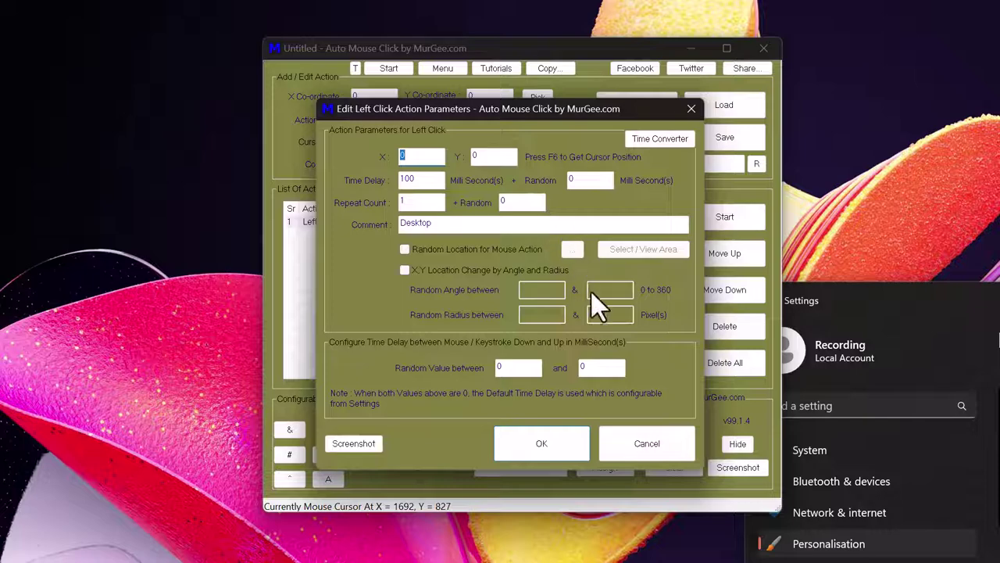
click(655, 441)
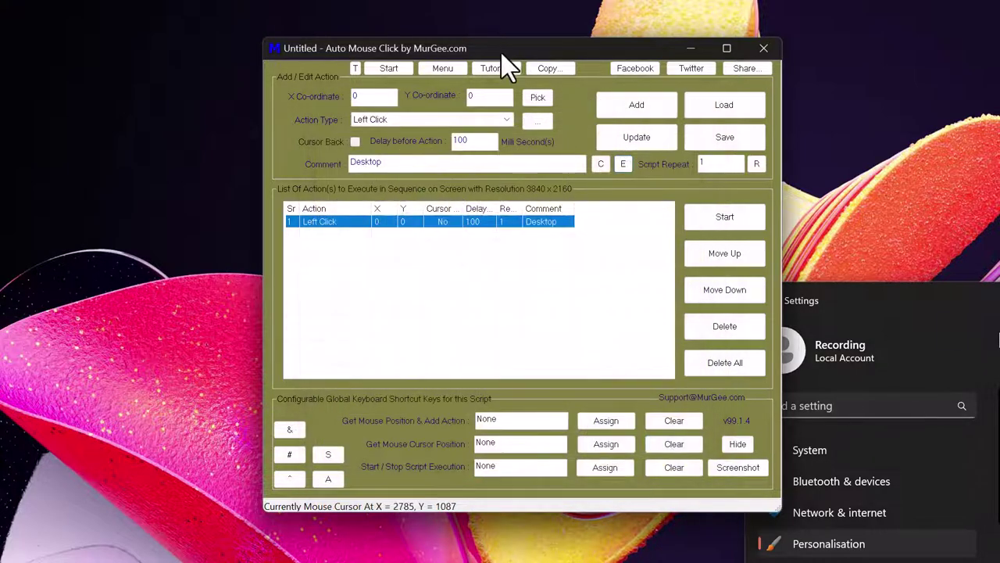
Arrange the auto-clicker window and the Windows Settings window side by side and restore the light blue Windows theme.
drag(506, 53, 295, 52)
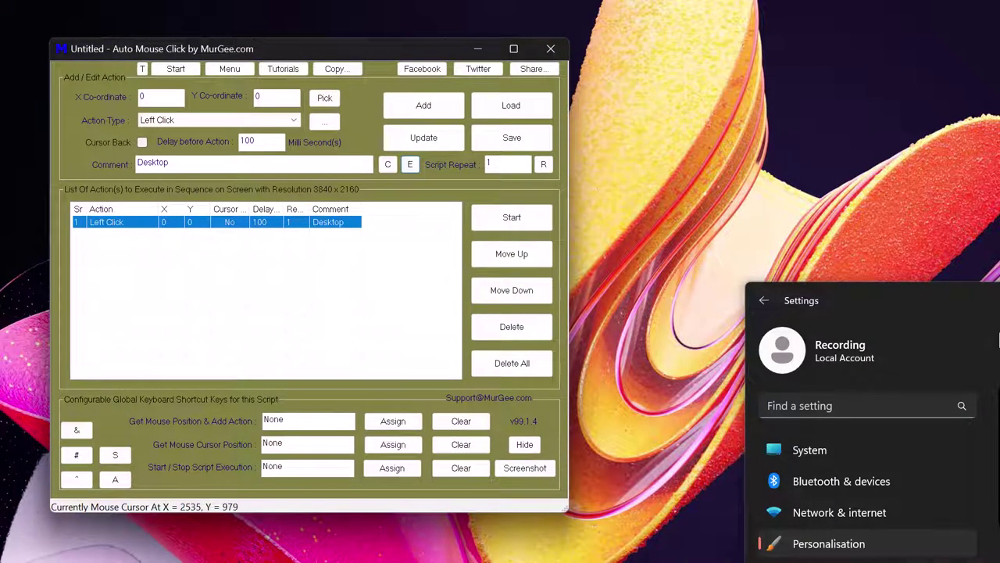
drag(989, 311, 960, 111)
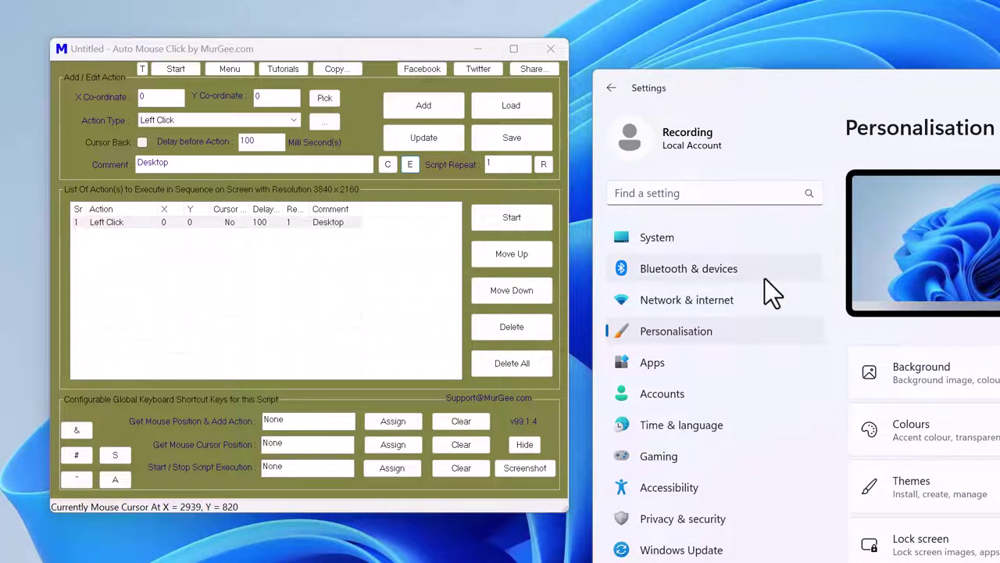
Close the auto-clicker without saving the untitled script and reopen it with an empty action list.
click(369, 50)
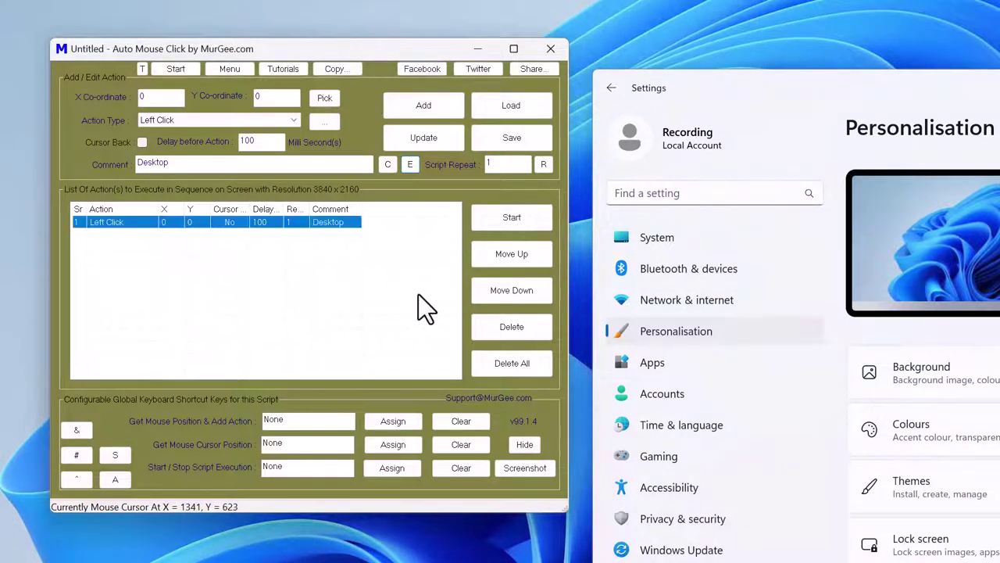
click(555, 47)
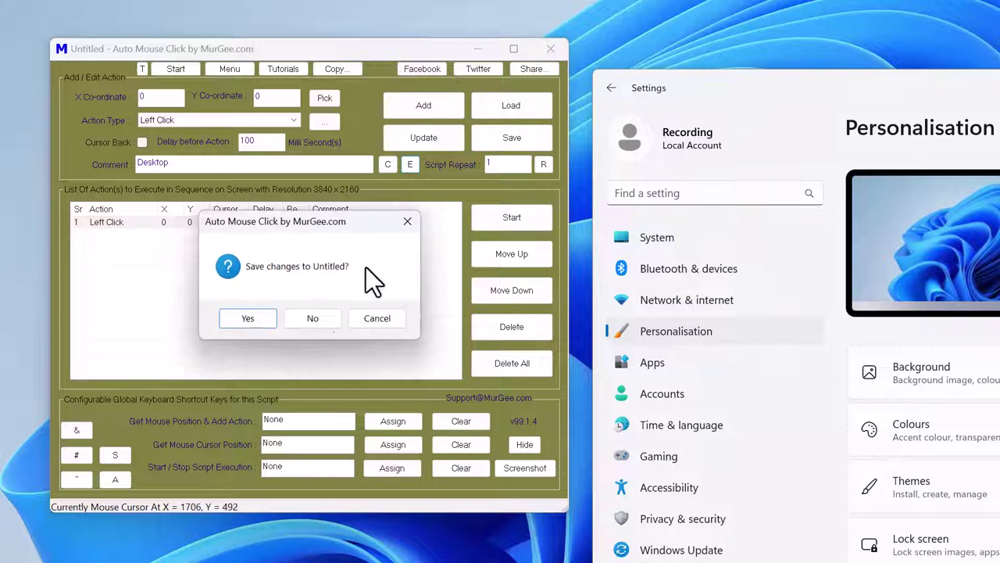
click(313, 315)
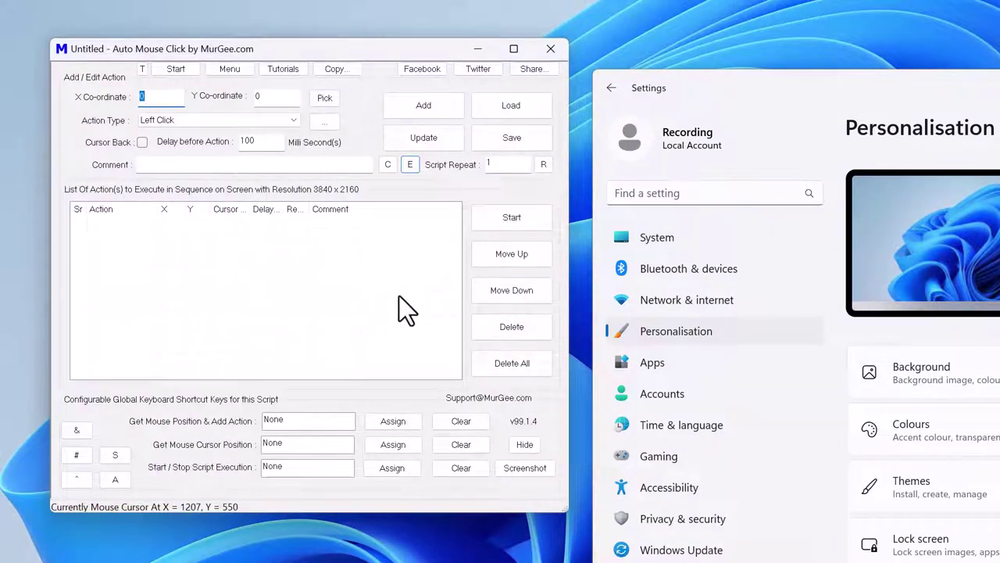
Enable use of the given colors even when Show Only on Monitor is unchecked, dismiss the notice and apply the settings.
click(235, 71)
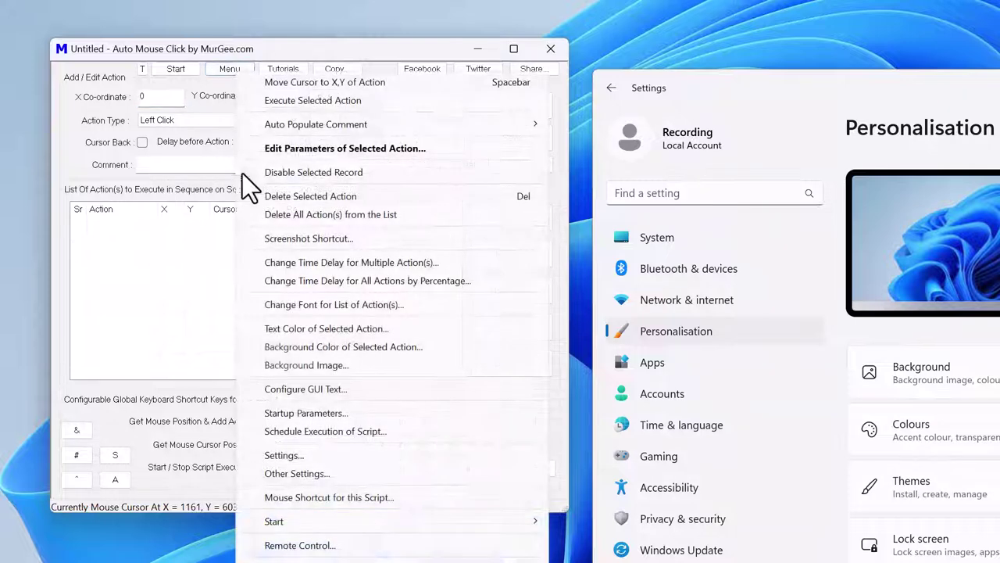
click(305, 458)
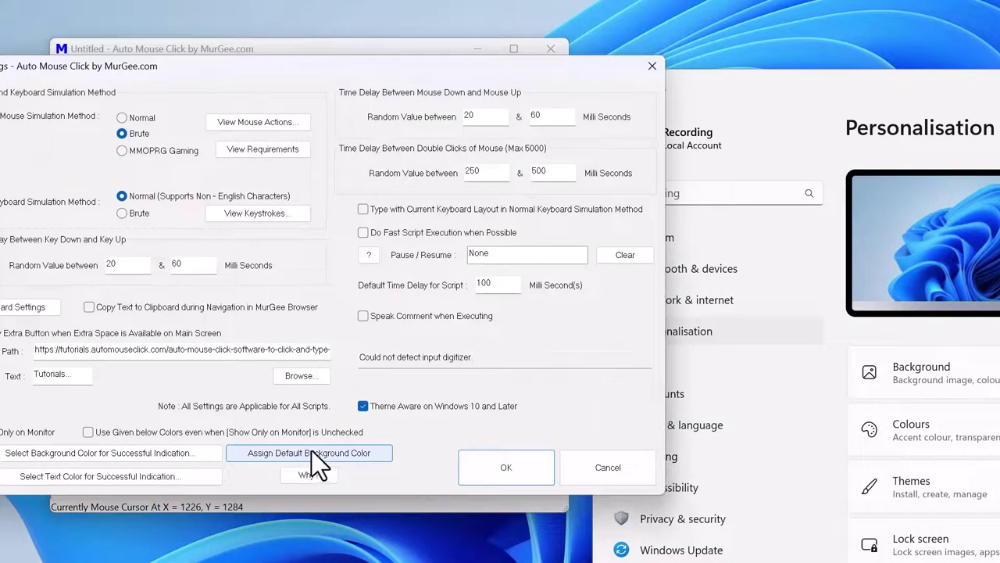
click(181, 431)
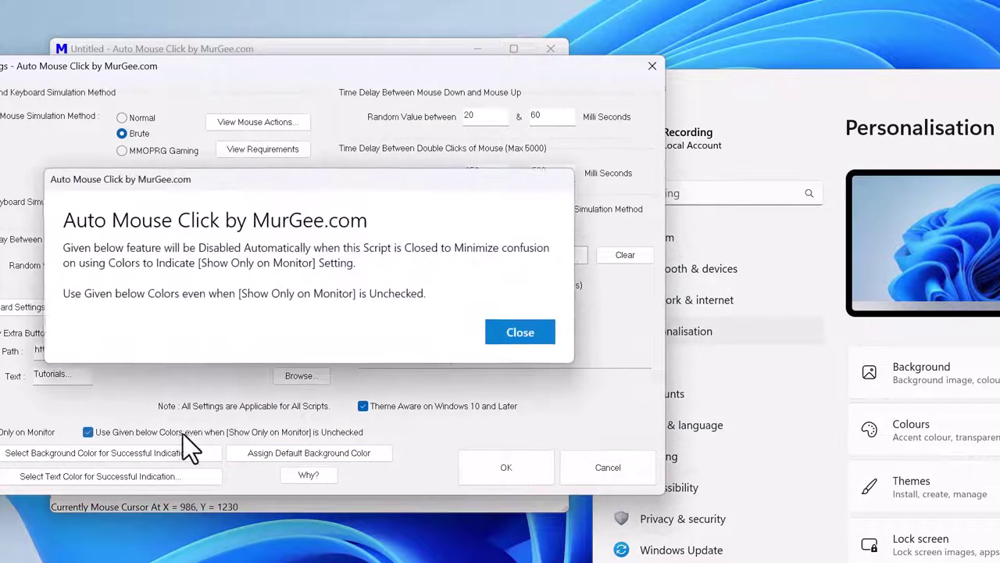
click(495, 337)
click(506, 468)
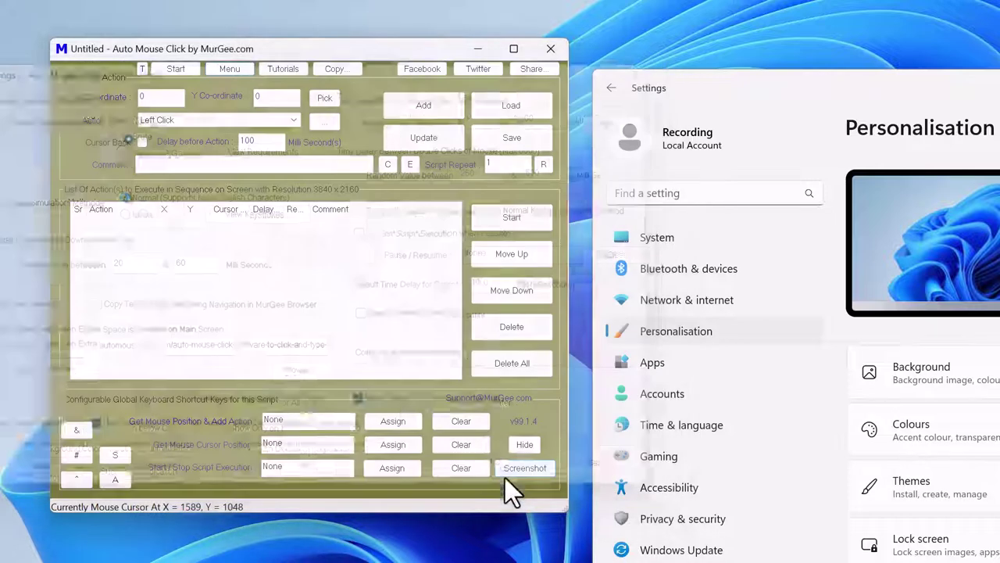
Move the auto-clicker's main window farther from the Windows Settings window and enlarge it slightly.
drag(271, 50, 224, 33)
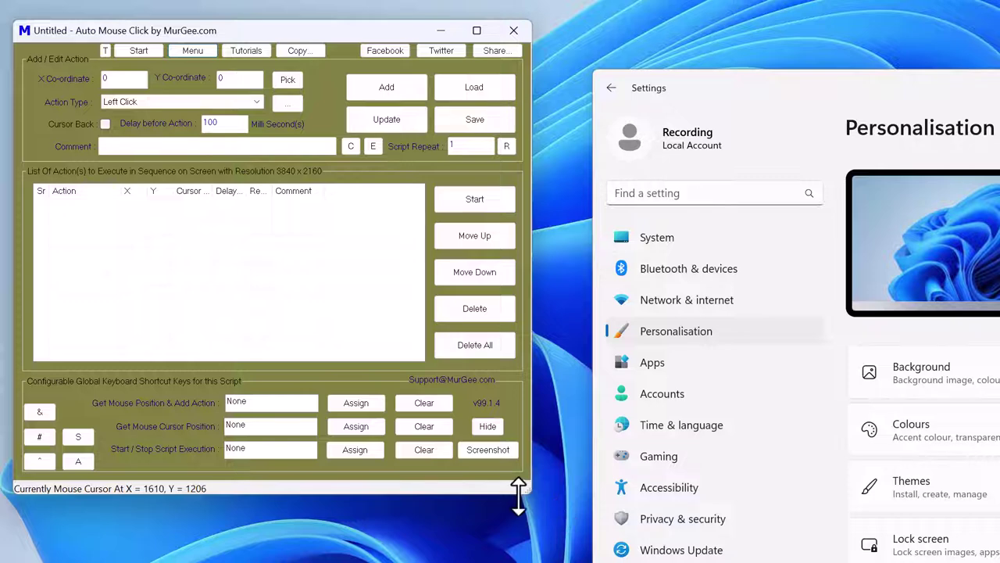
drag(528, 491, 568, 539)
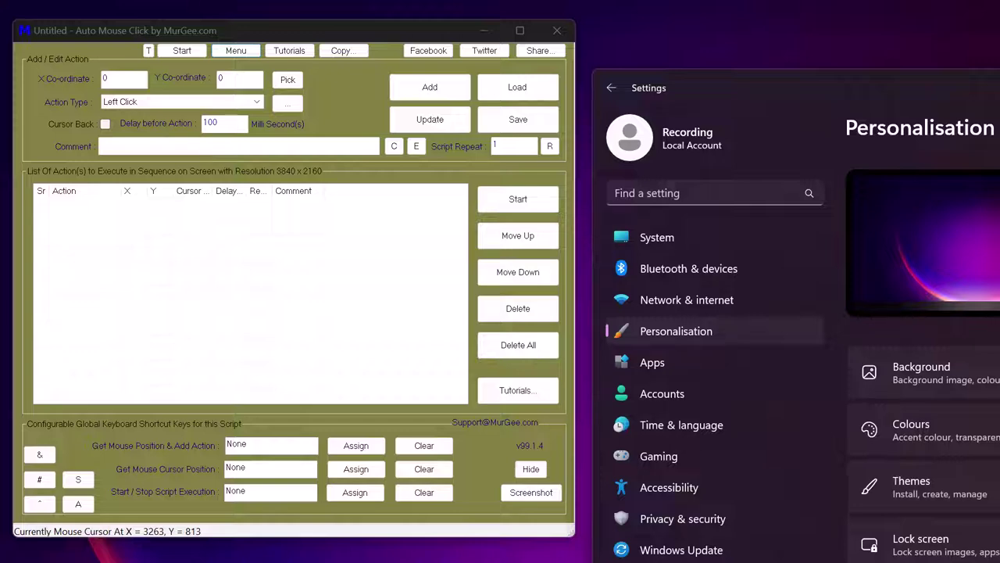
Turn off Theme Aware on Windows 10 and Later in the auto-clicker's settings and apply the change.
click(241, 53)
click(327, 438)
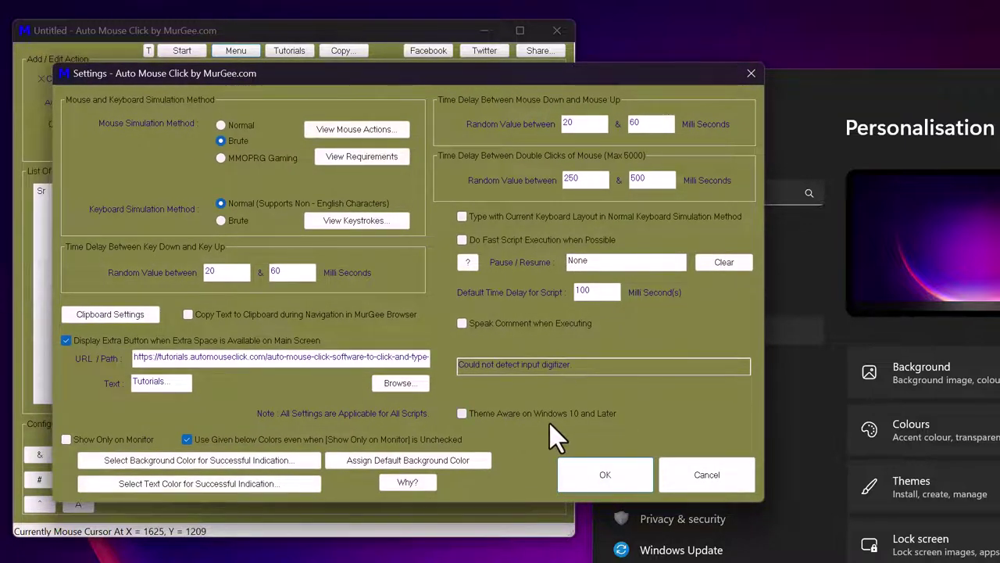
click(570, 467)
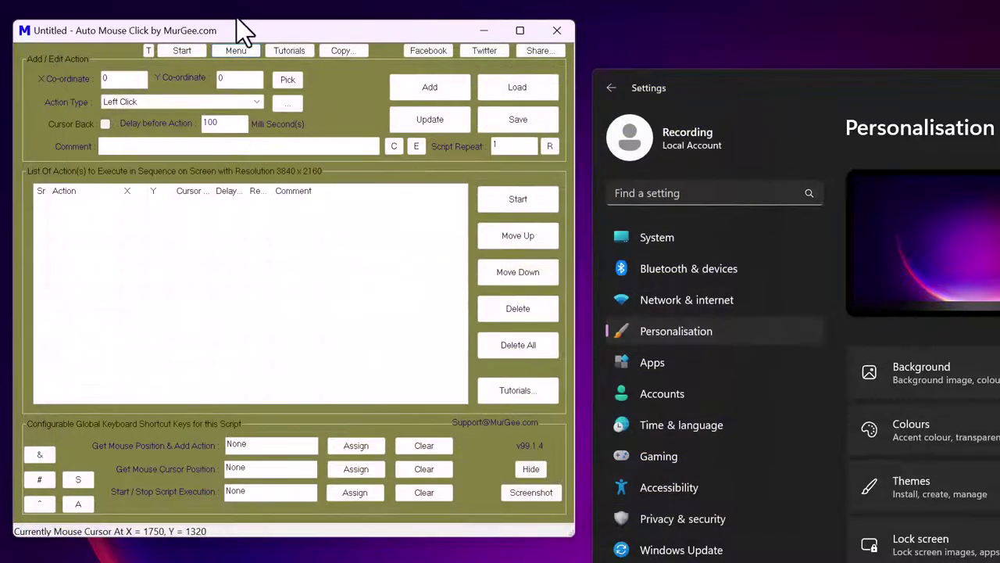
Reopen the auto-clicker's settings and reposition its windows to examine their title bars with theme awareness off.
drag(237, 32, 266, 35)
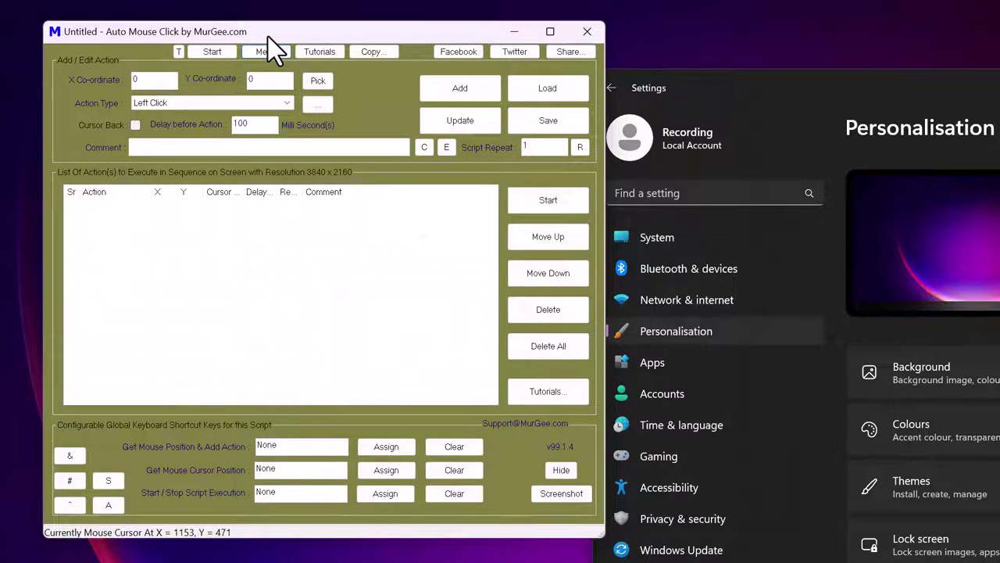
click(247, 52)
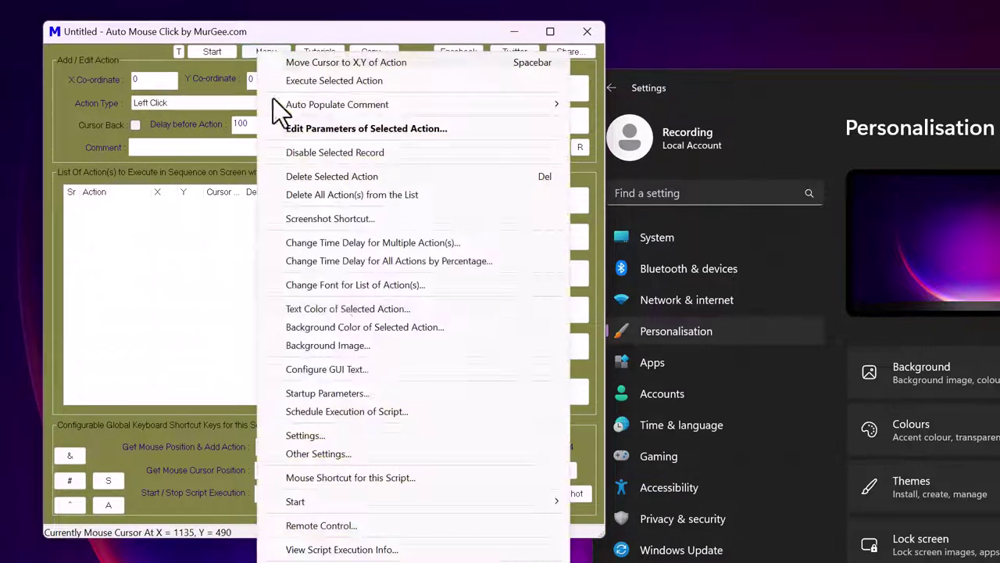
click(334, 435)
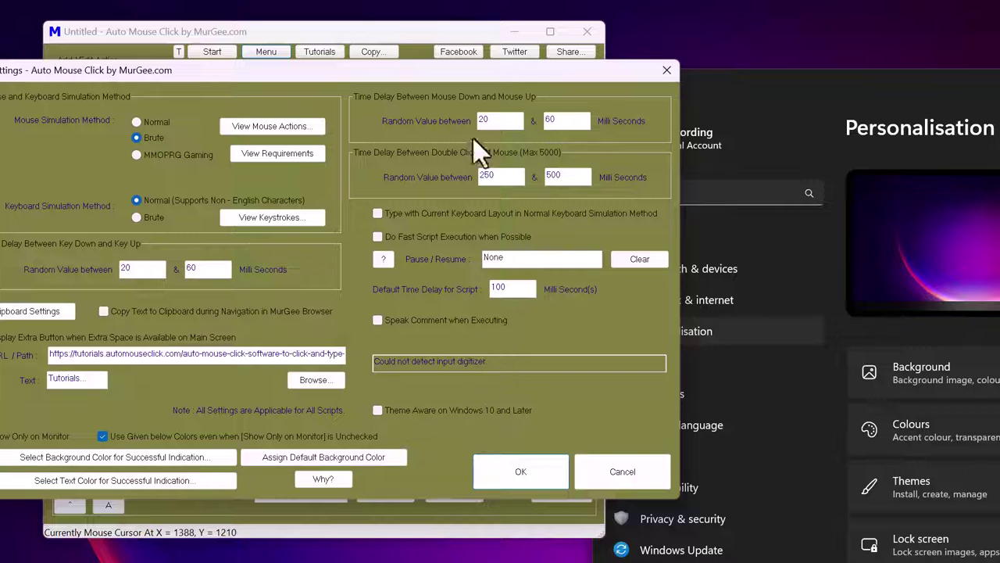
drag(322, 74, 385, 80)
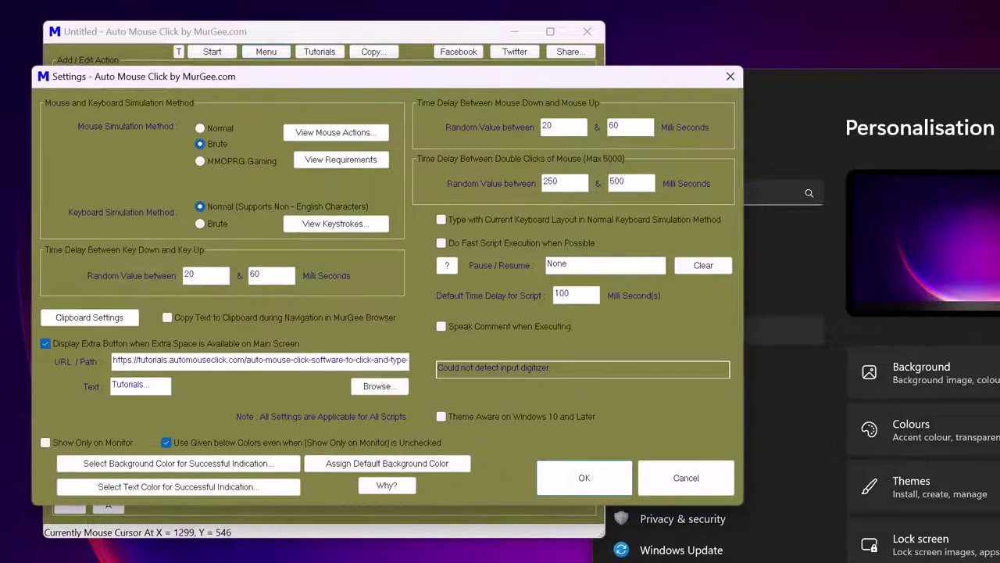